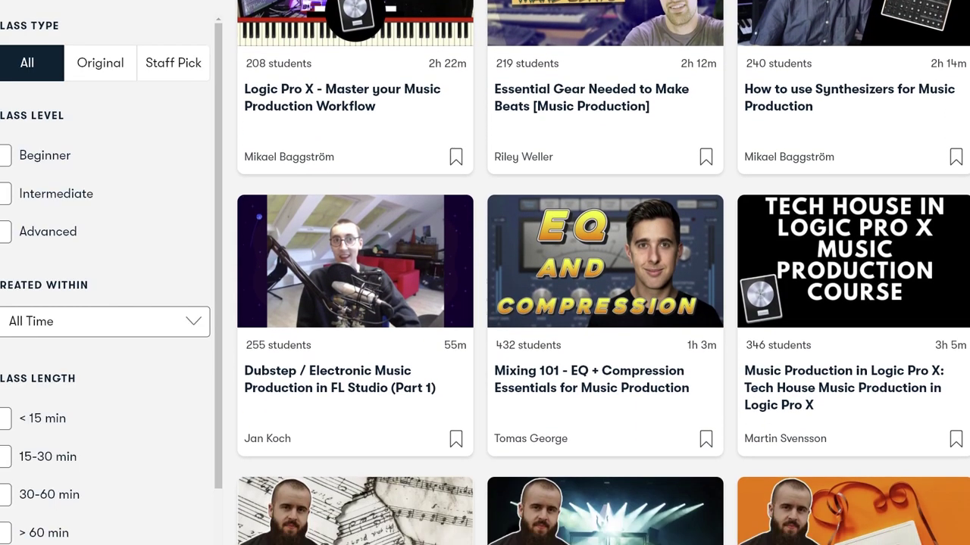
Compare the A and B slots, return to slot A, and expand the Distortion Monitoring panel.
scroll(603, 273, "down", 4)
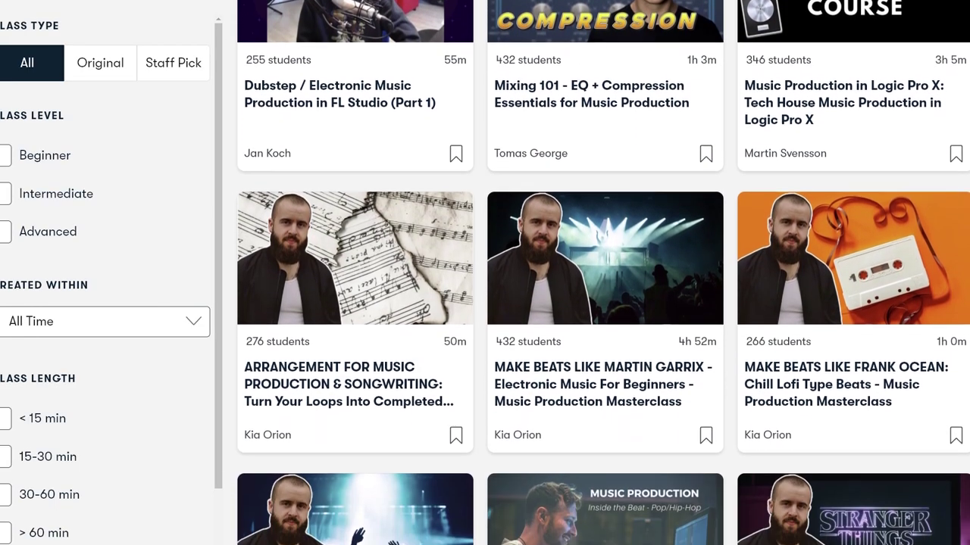
scroll(603, 273, "down", 4)
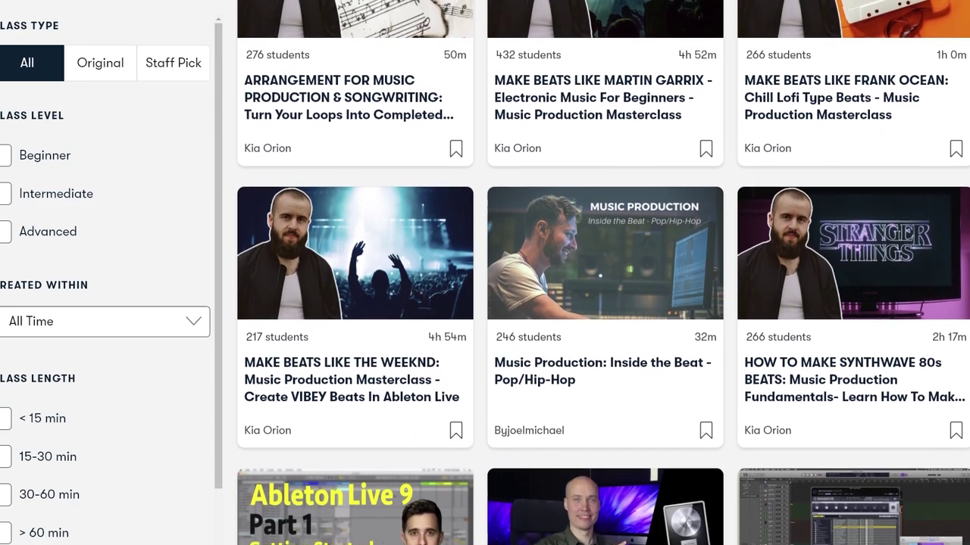
scroll(603, 272, "down", 4)
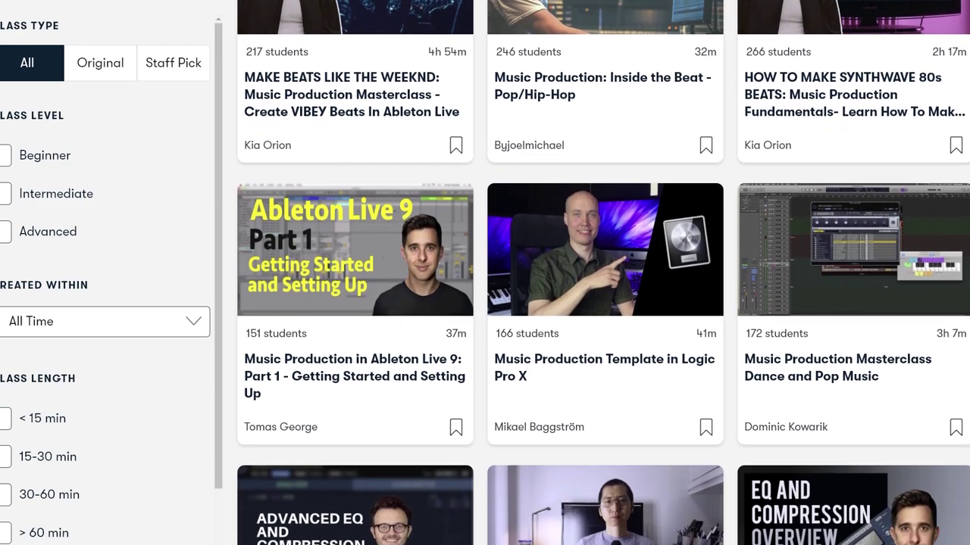
scroll(603, 273, "down", 4)
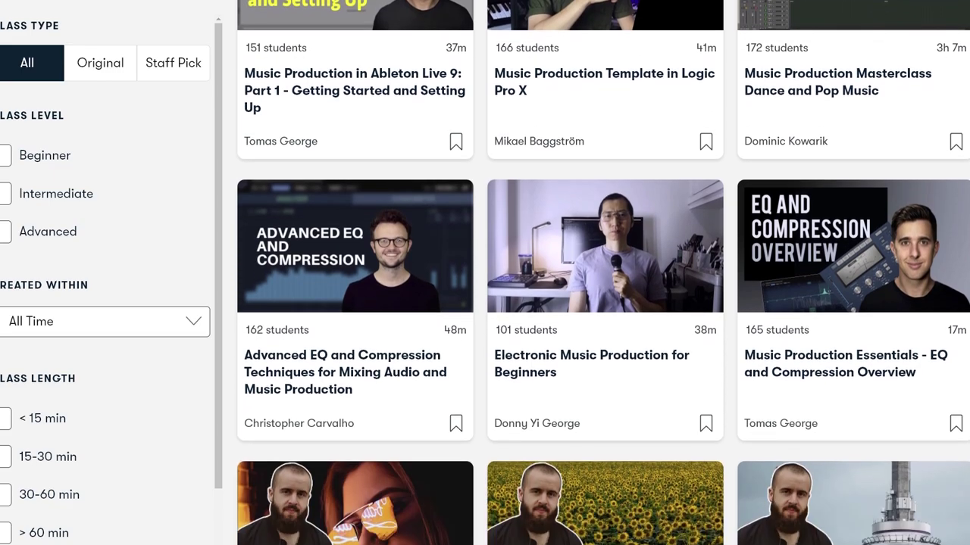
scroll(603, 272, "down", 4)
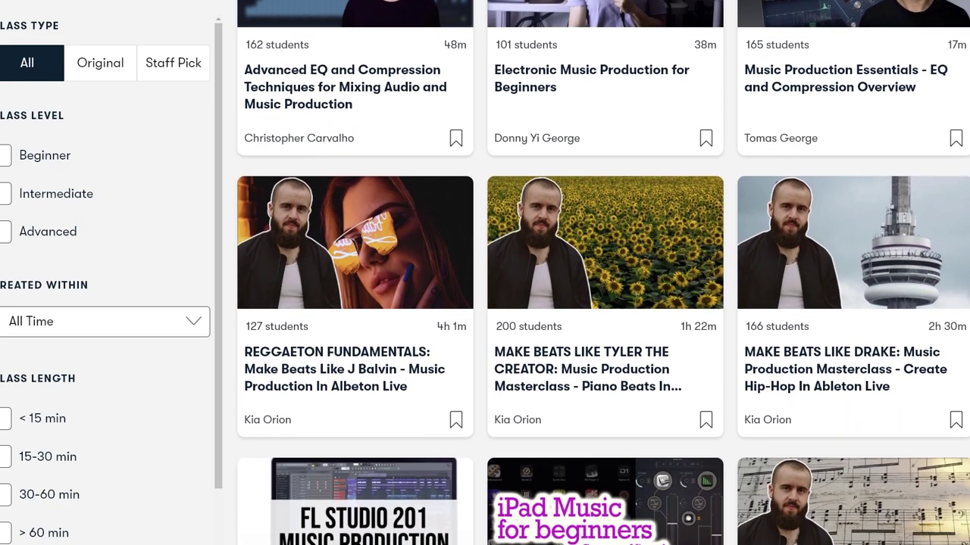
scroll(603, 273, "down", 3)
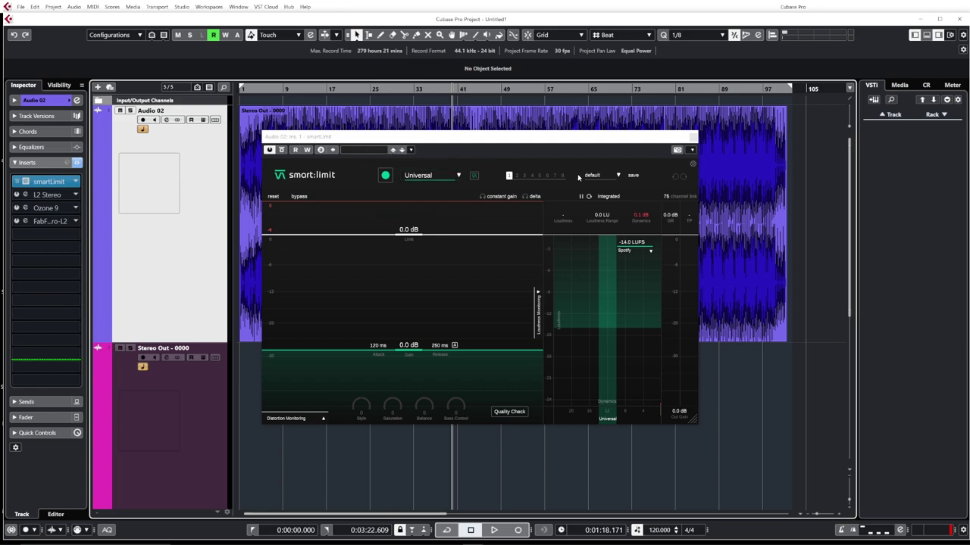
left_click(517, 176)
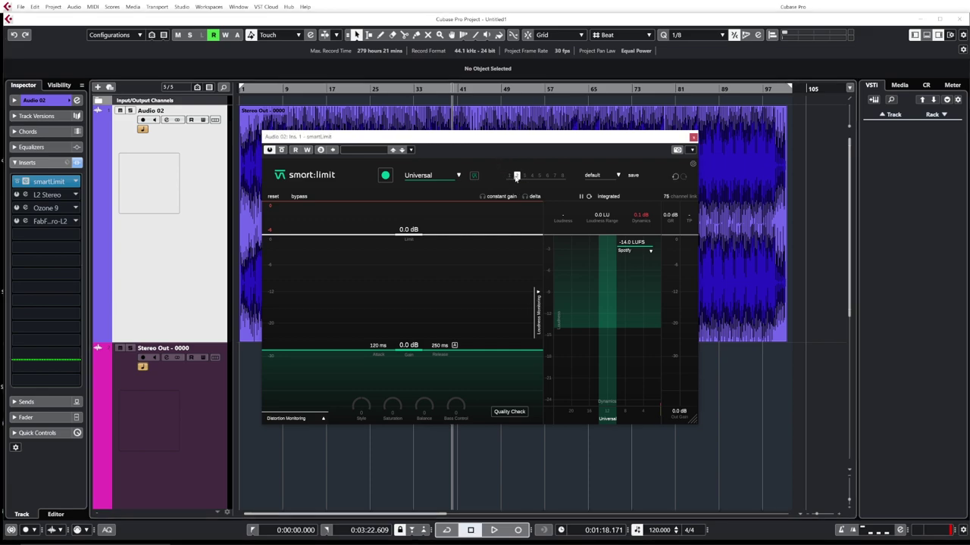
left_click(509, 176)
left_click(323, 418)
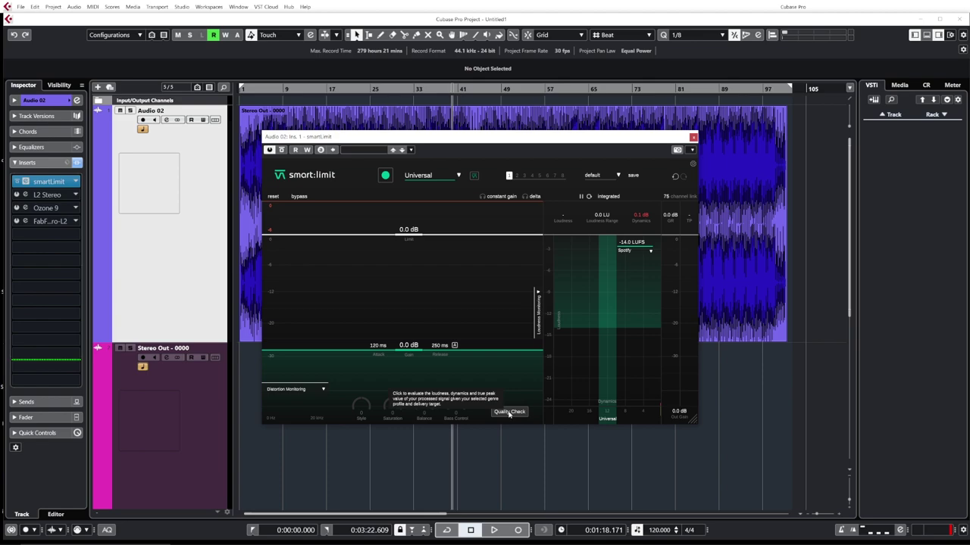
Browse the streaming and broadcast targets, keep Spotify at -14.0 LUFS, then reopen the list.
left_click(649, 250)
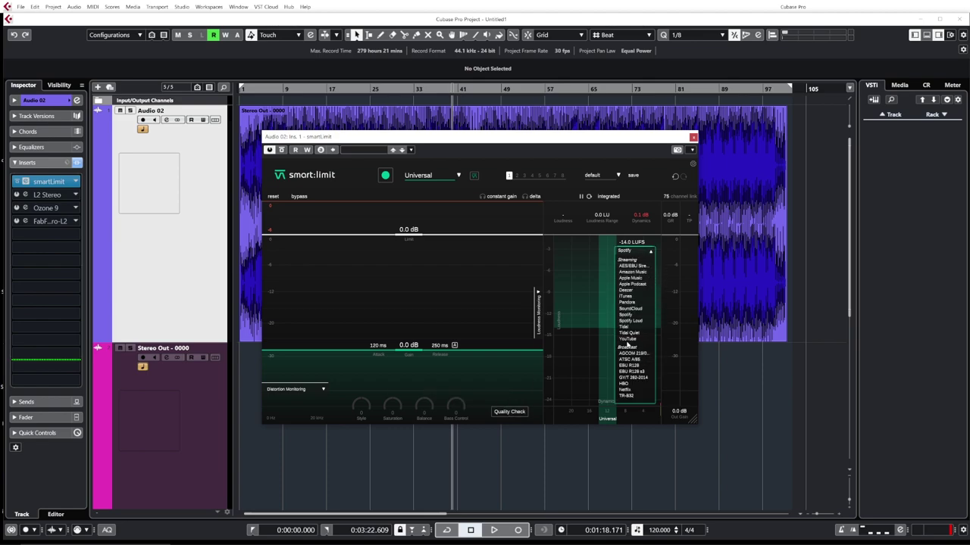
left_click(628, 315)
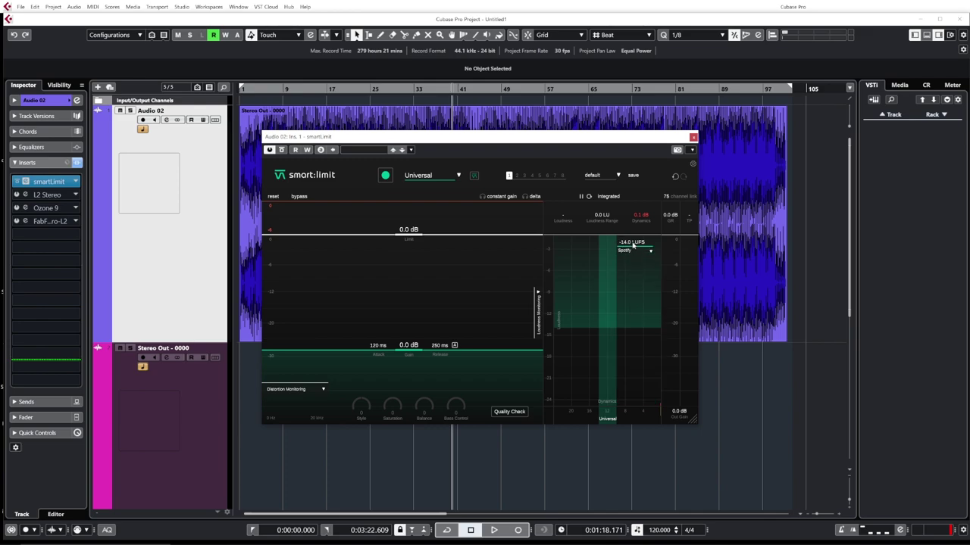
left_click(649, 250)
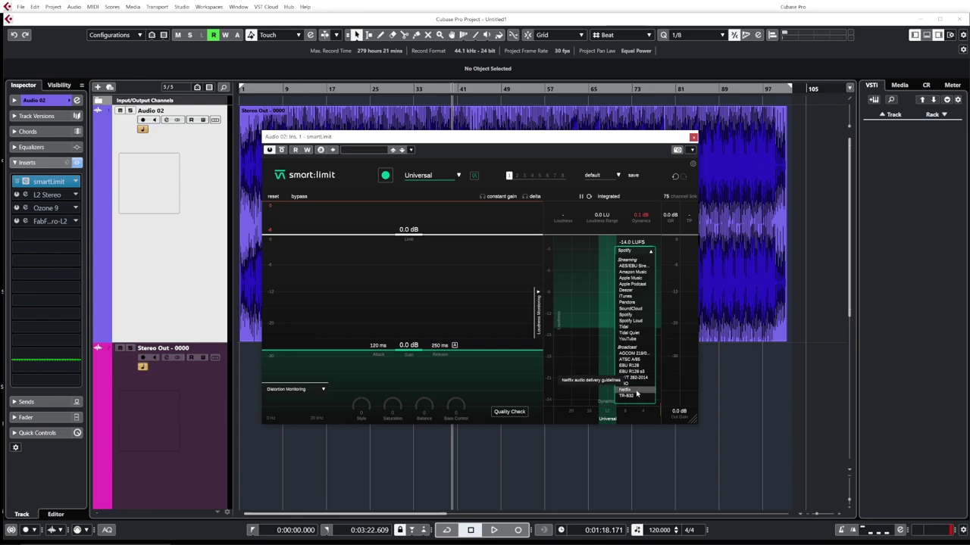
Play the song from bar 25 (0:49) so smart:limit measures about -12.8 LUFS.
left_click(455, 242)
left_click(374, 90)
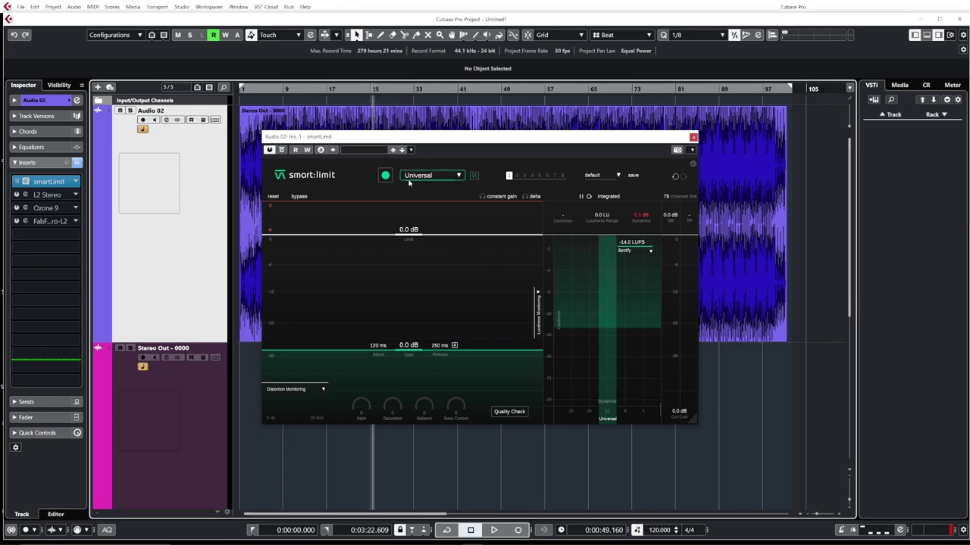
key("space")
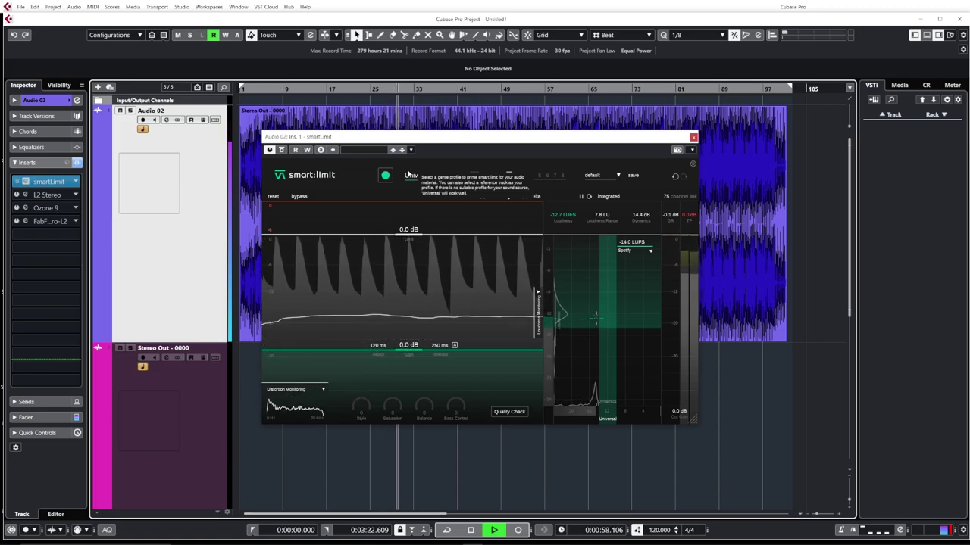
key("space")
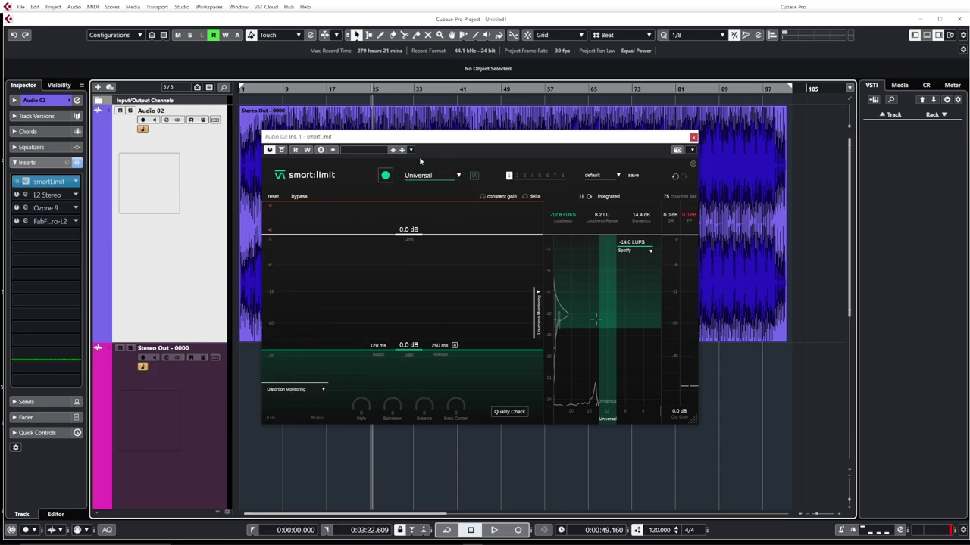
Choose the Pop | 10s profile and learn from playback: -1.0 dB limit, 2.6 dB gain.
left_click(459, 176)
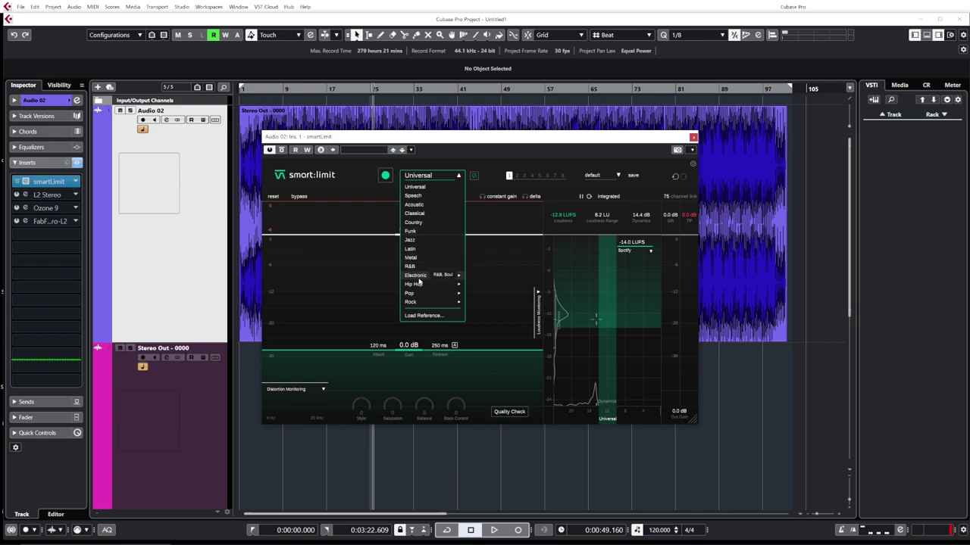
mouse_move(419, 294)
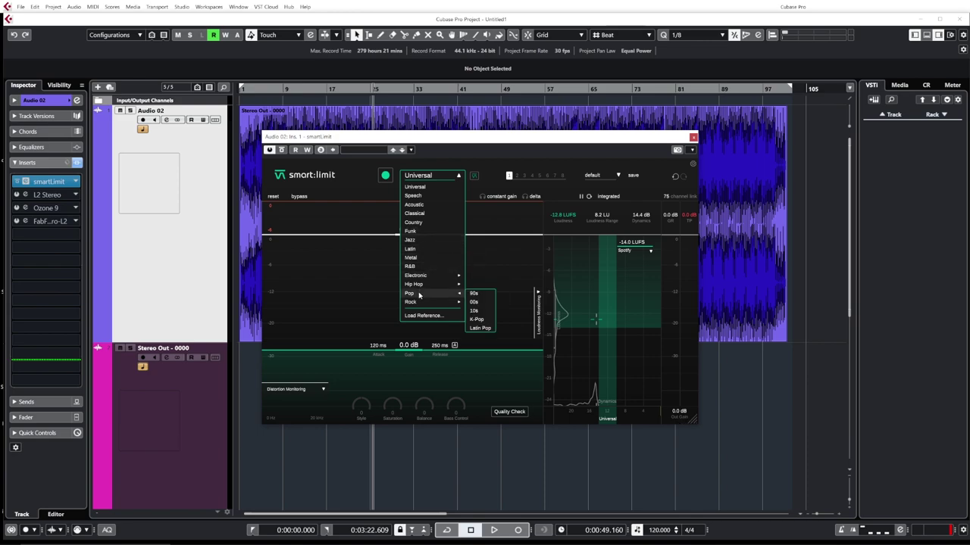
left_click(473, 311)
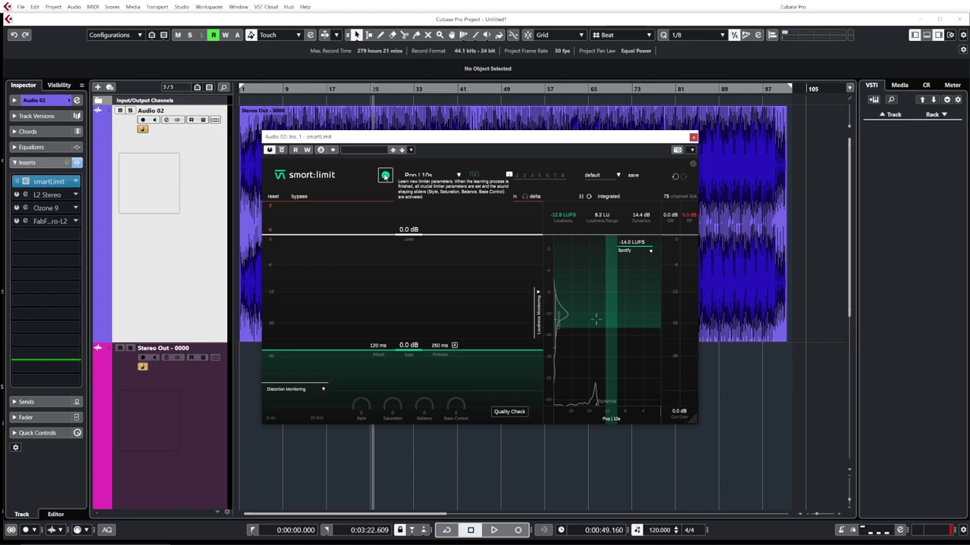
left_click(385, 176)
key("space")
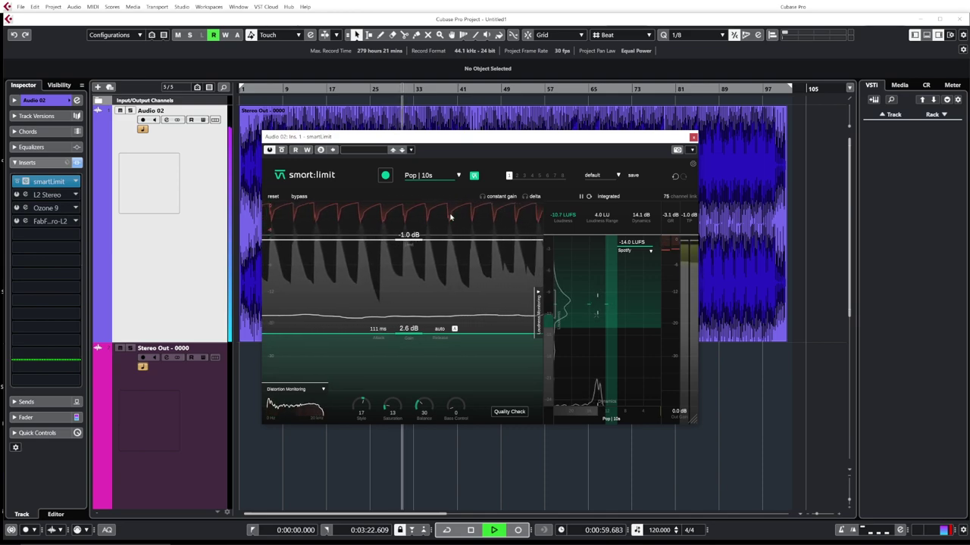
key("space")
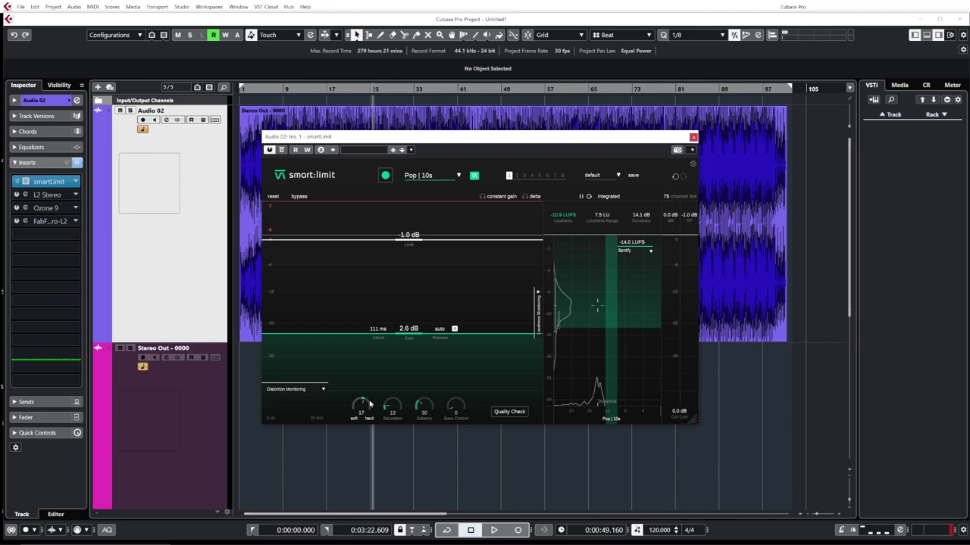
Audition Style at fully soft (-100) and fully hard (100), then set it to 16.
mouse_move(369, 404)
key("space")
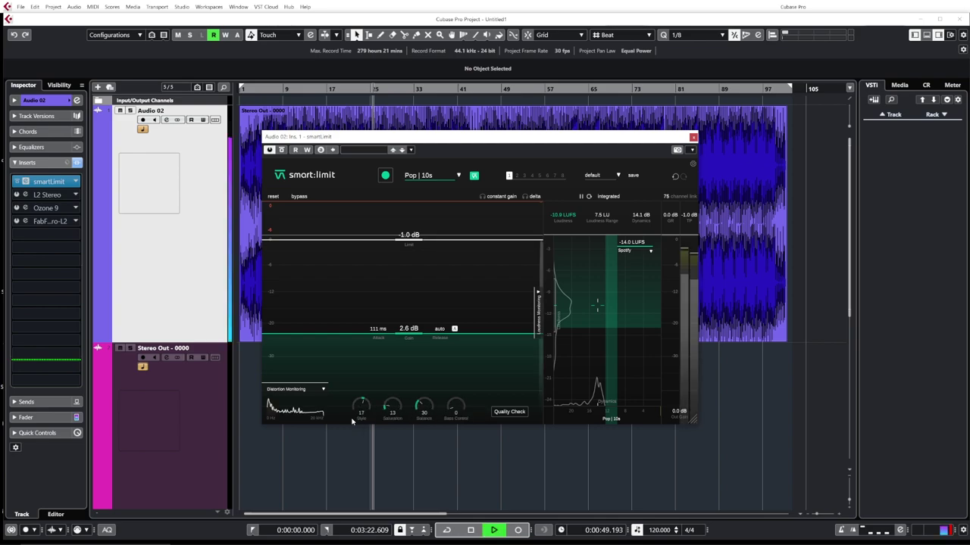
left_click_drag(356, 413, 351, 485)
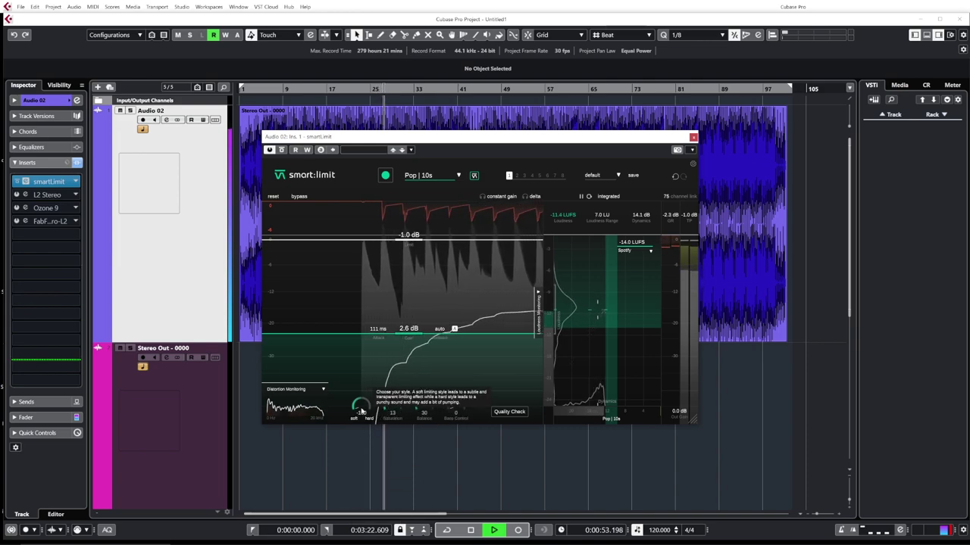
left_click_drag(366, 415, 366, 285)
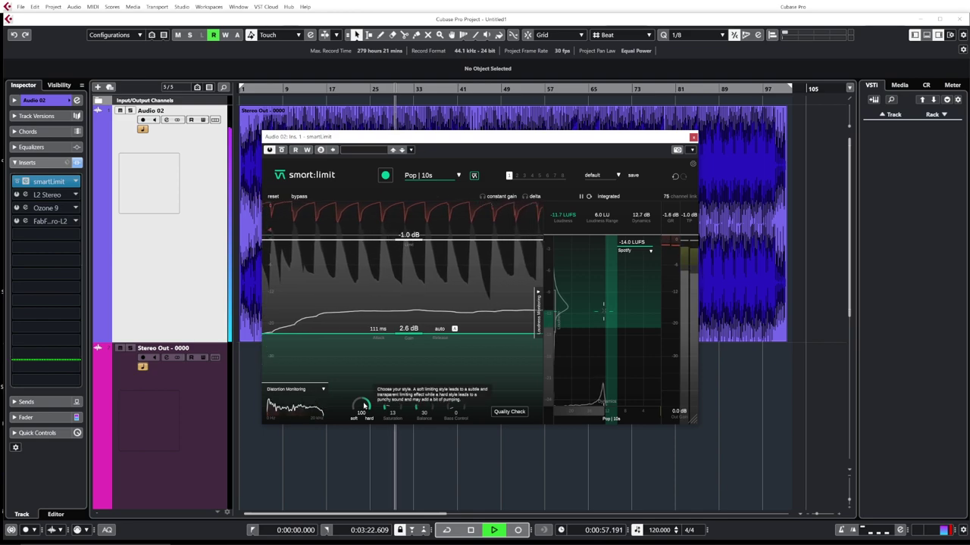
left_click_drag(362, 409, 375, 267)
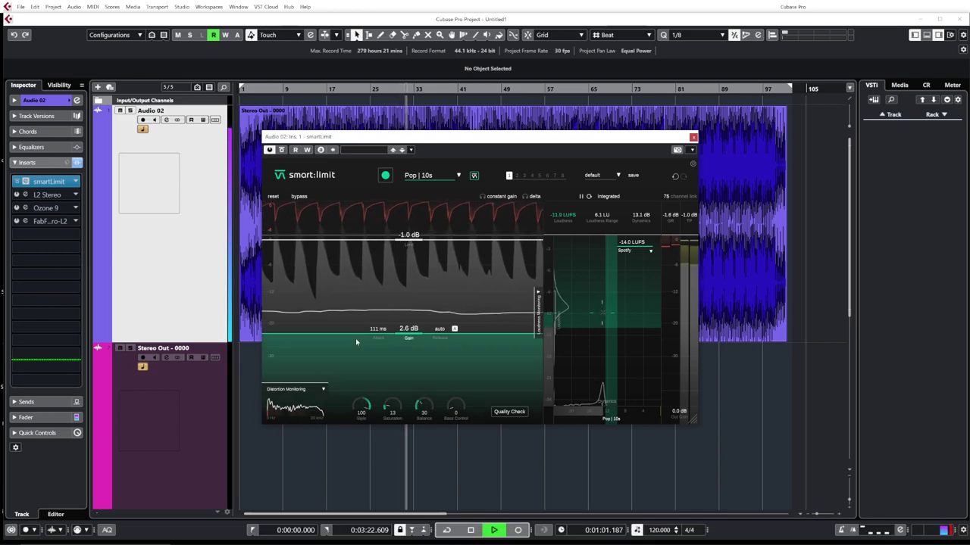
key("space")
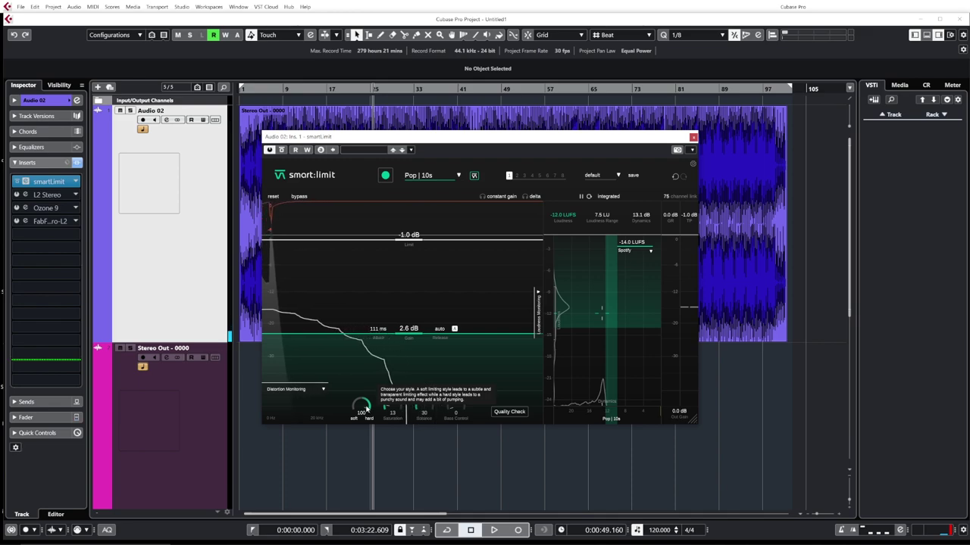
left_click_drag(367, 410, 356, 457)
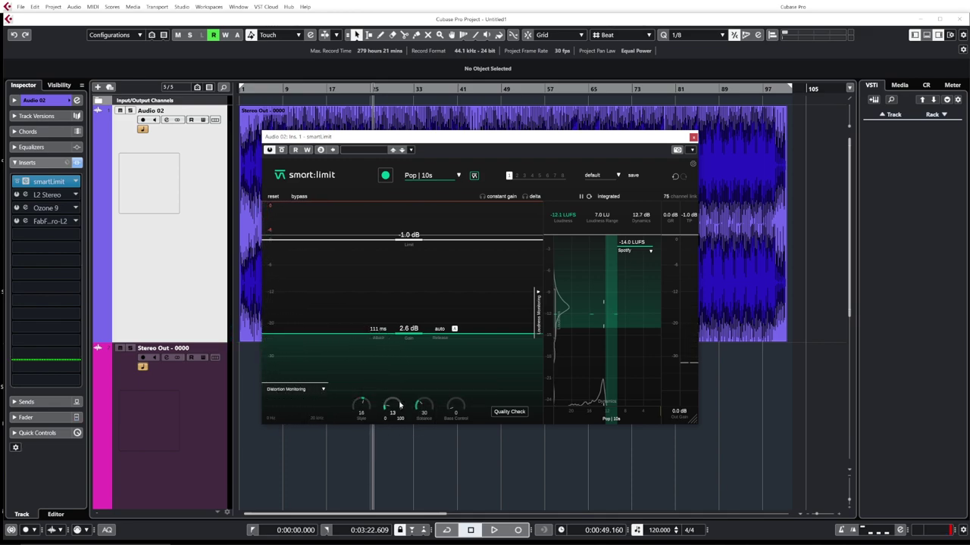
Raise Saturation from 13 to 38 while the track plays.
key("space")
left_click_drag(390, 411, 389, 453)
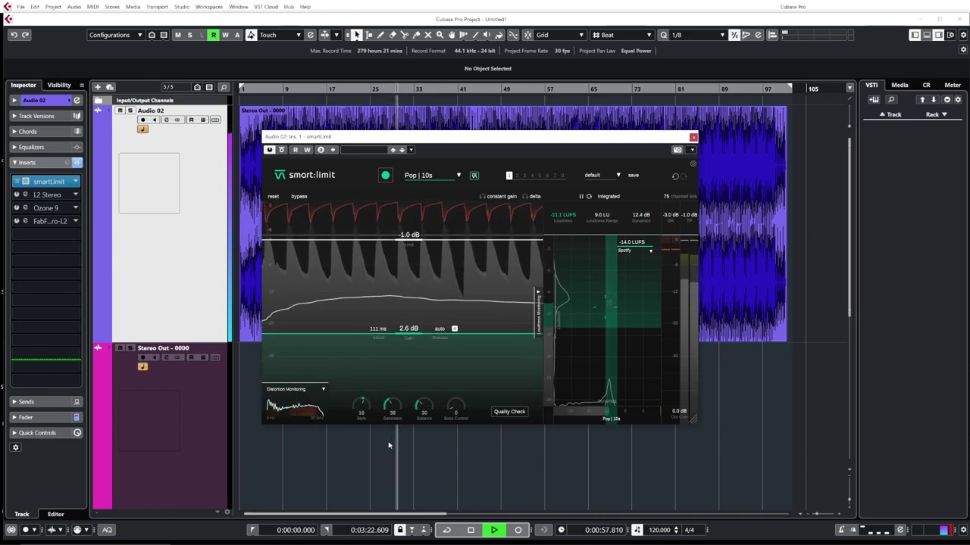
key("space")
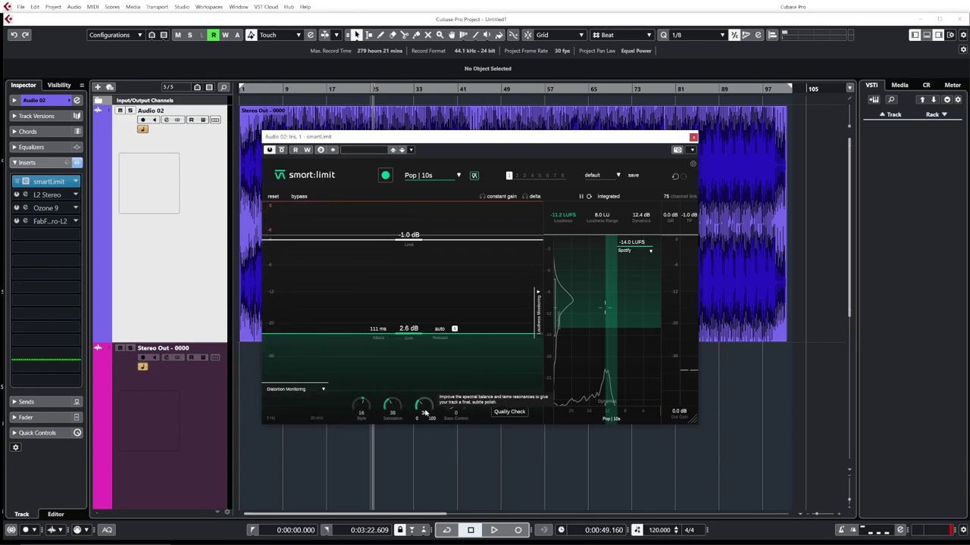
Audition the pop track with Balance raised from 30 to 32, then stop playback.
key("space")
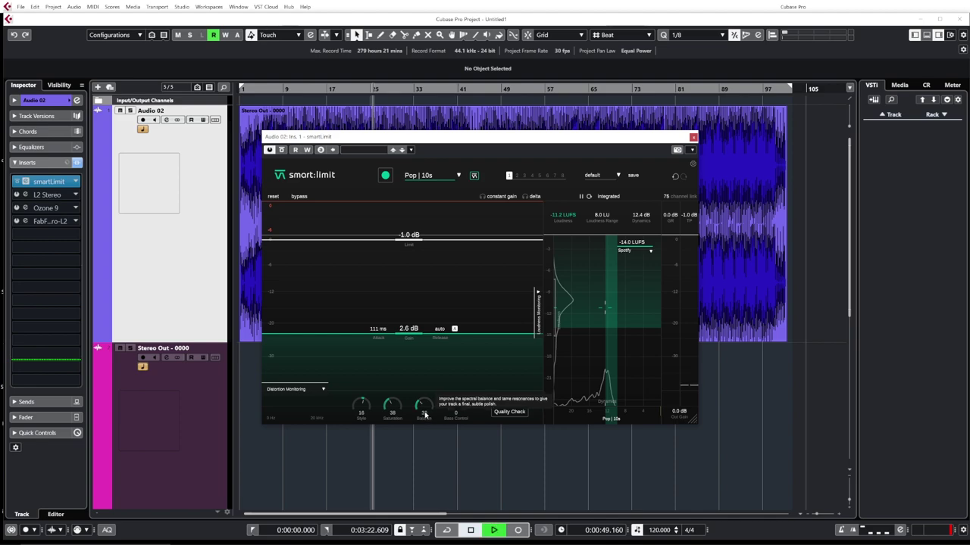
left_click_drag(428, 379, 425, 406)
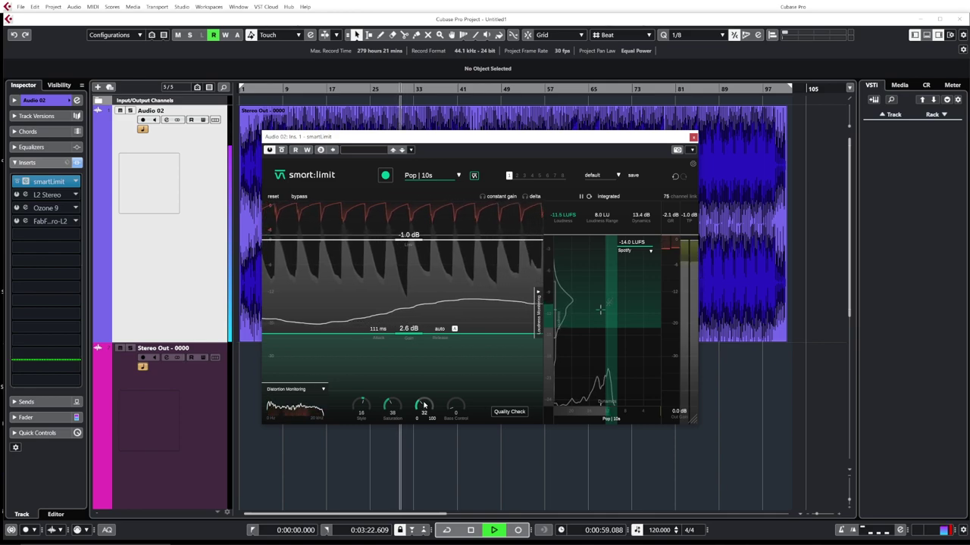
key("space")
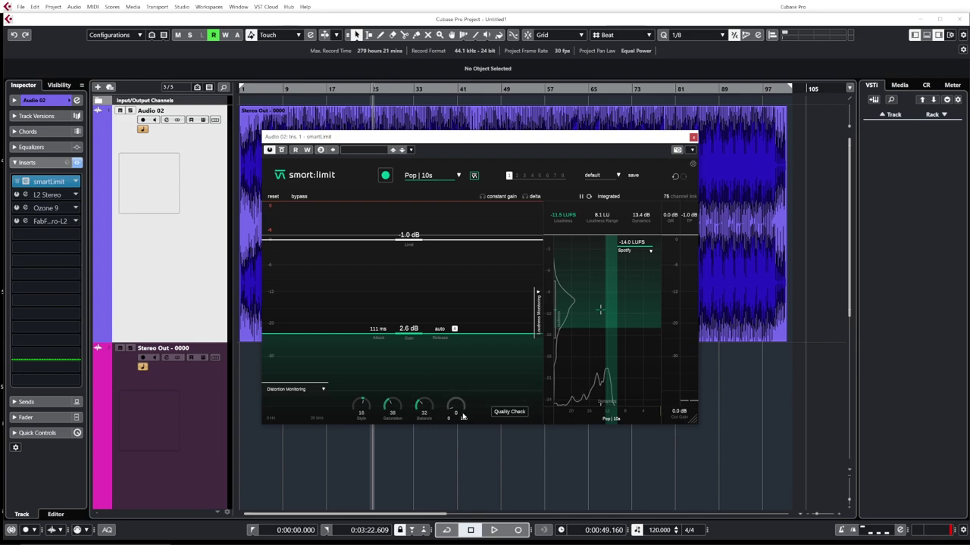
key("space")
left_click_drag(462, 416, 468, 287)
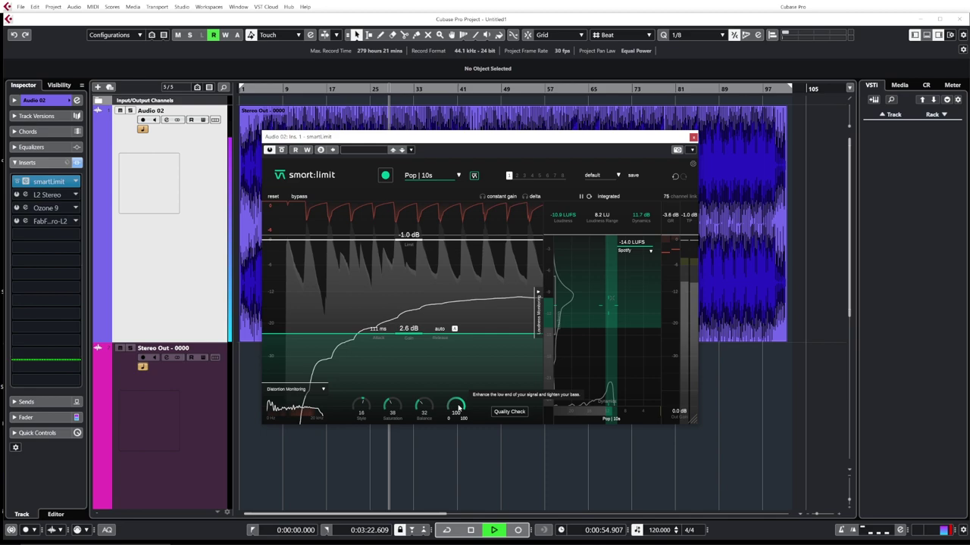
left_click_drag(458, 407, 449, 502)
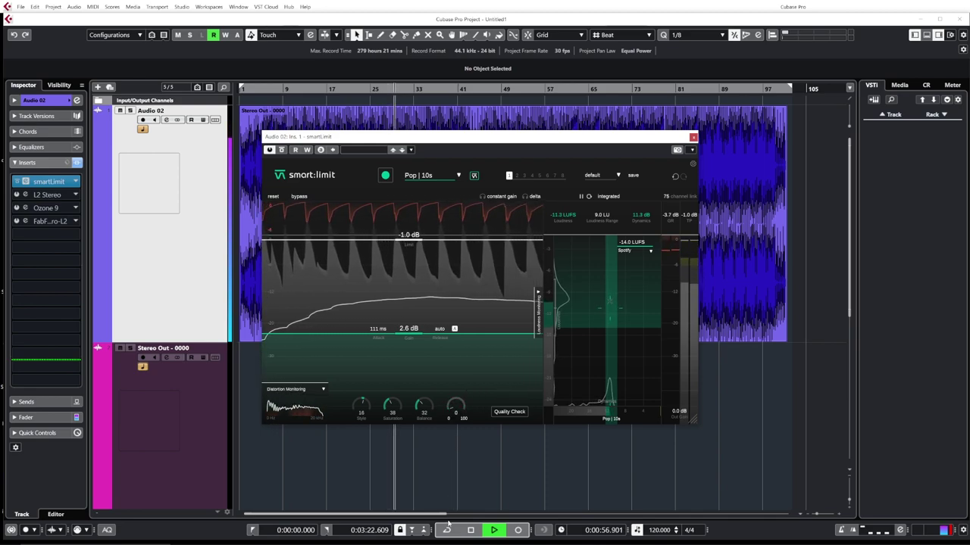
key("space")
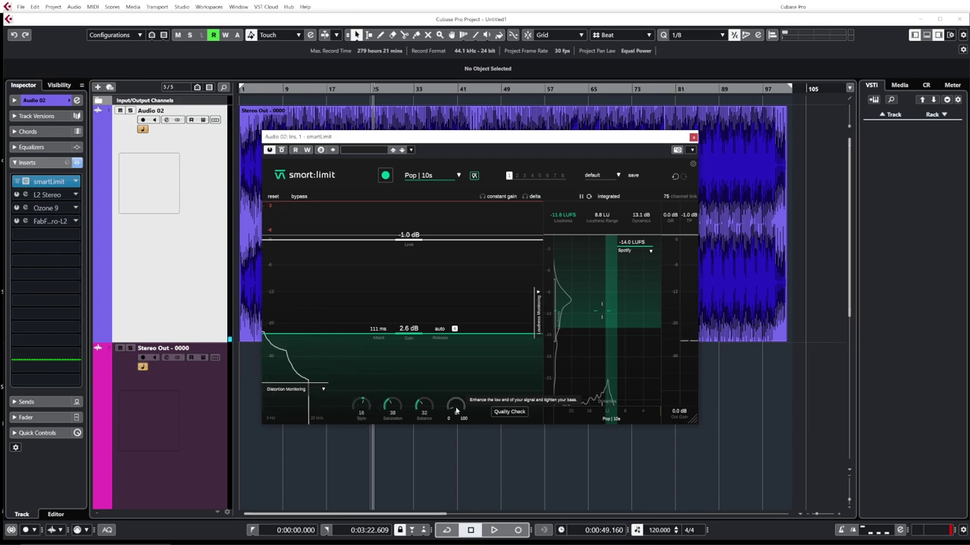
Run the Quality Check over a playback pass: -11.5 LUFS, 8.1 LU range, 13.1 dB dynamics.
left_click(507, 412)
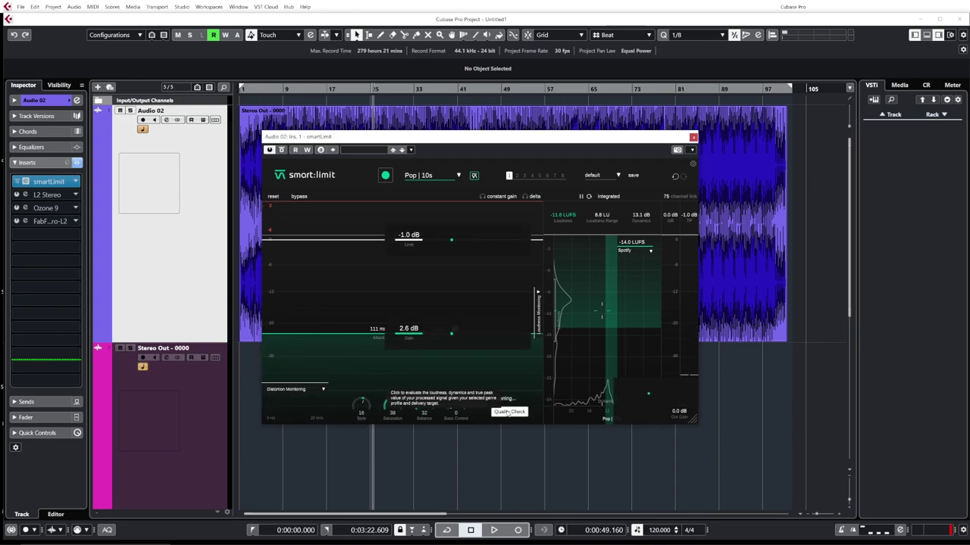
key("space")
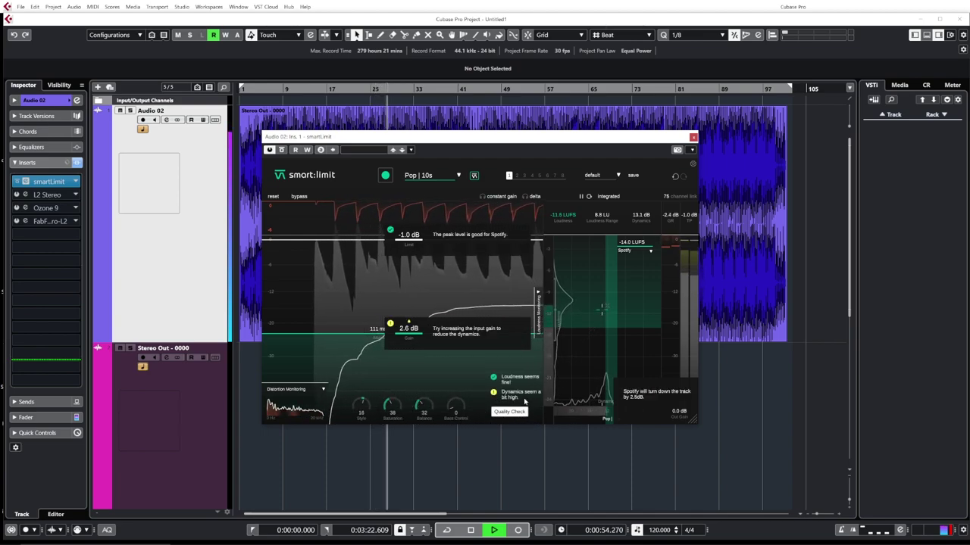
key("space")
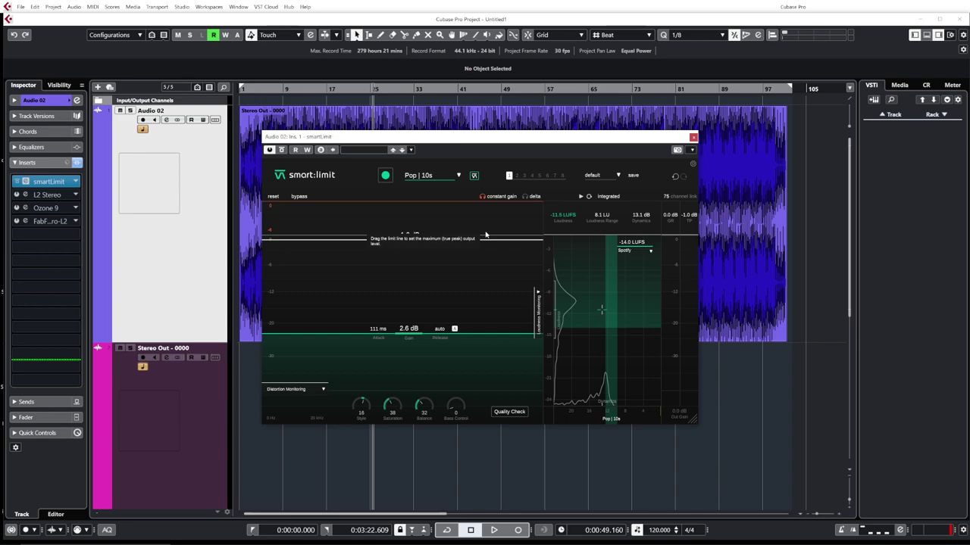
left_click(299, 197)
key("space")
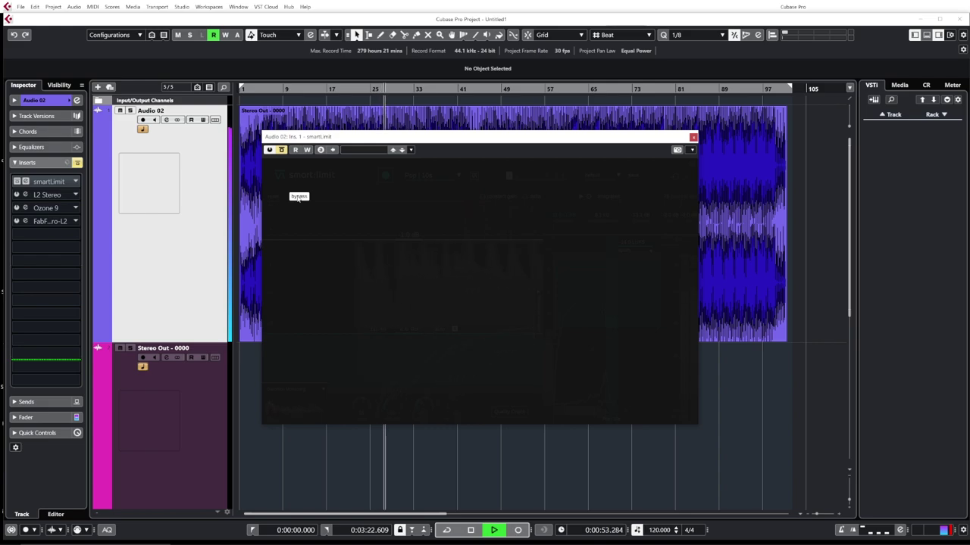
left_click(298, 197)
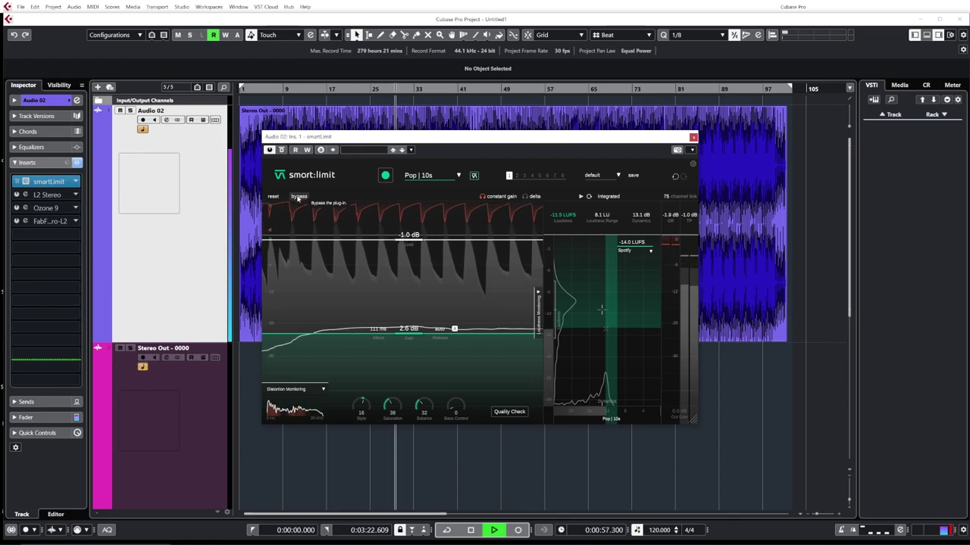
left_click(298, 197)
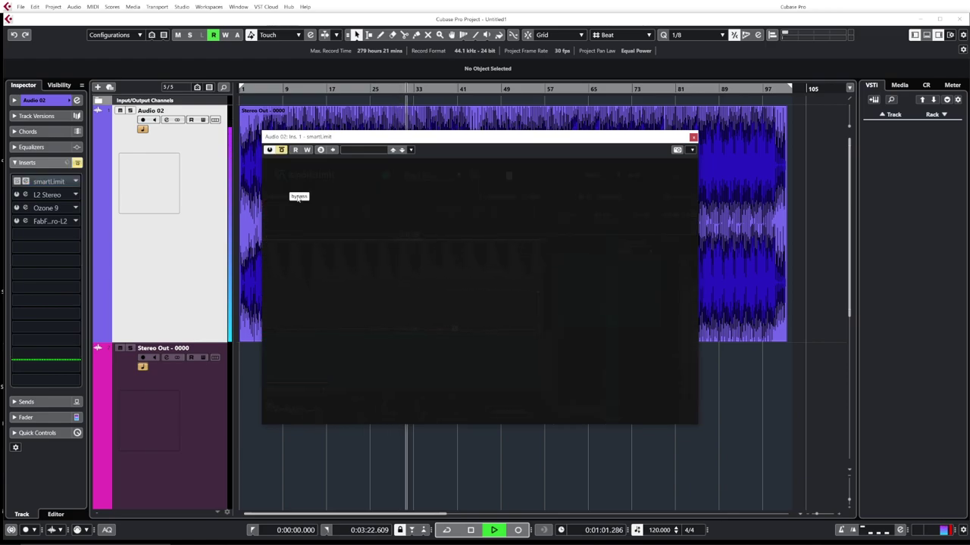
left_click(298, 197)
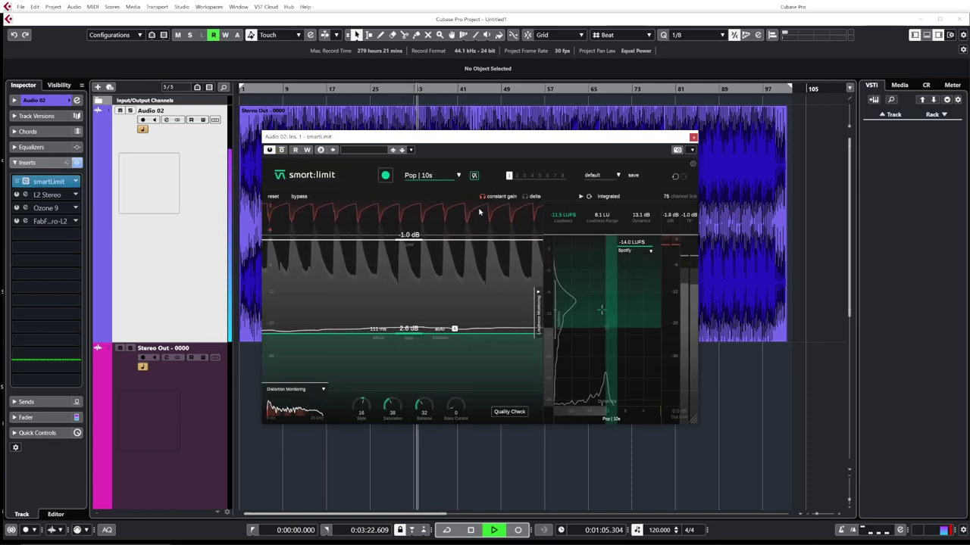
Audition the delta signal removed by limiting with Bass Control at 9.
key("space")
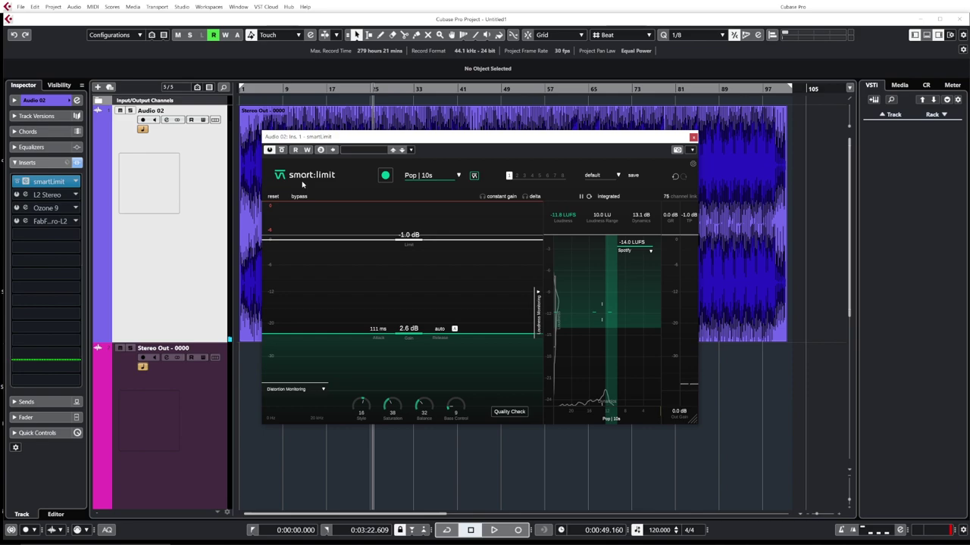
left_click(525, 196)
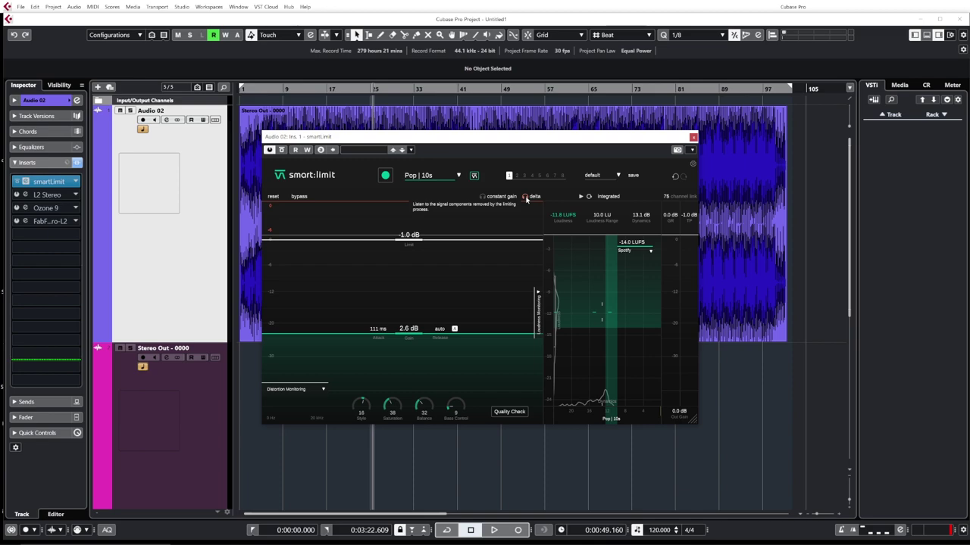
key("space")
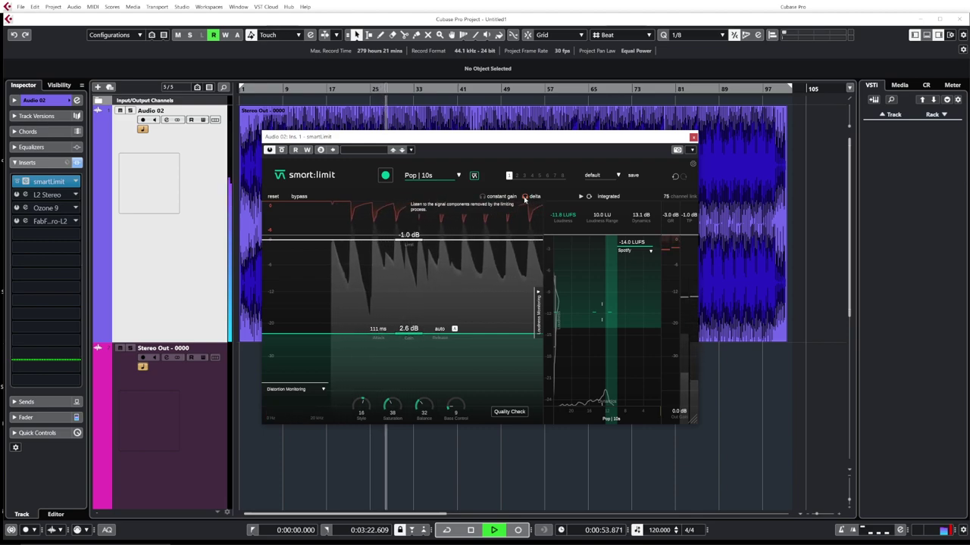
key("space")
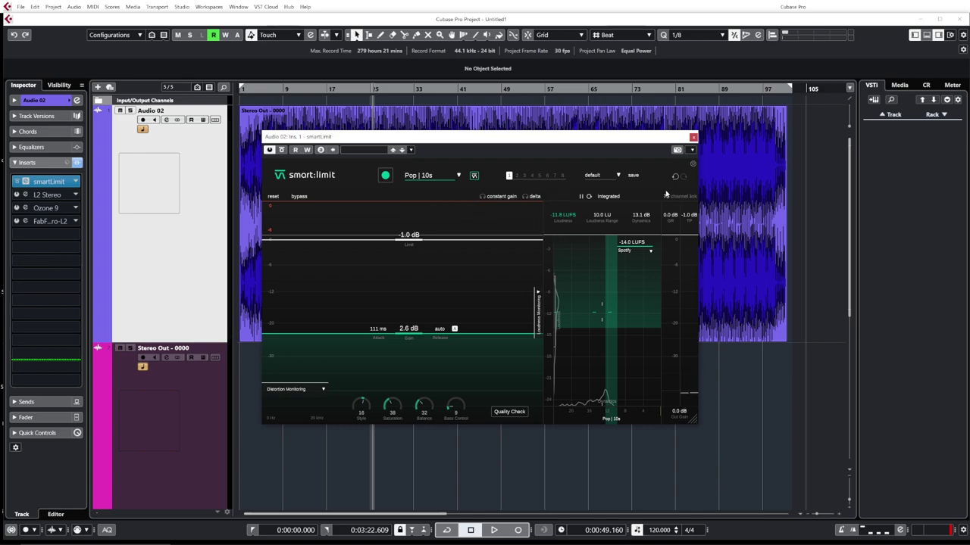
mouse_move(677, 194)
key("space")
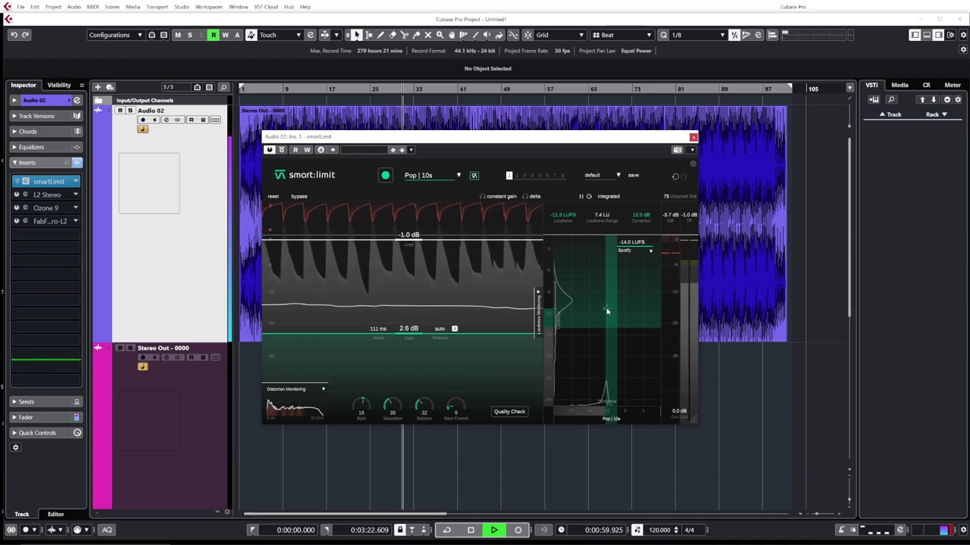
key("space")
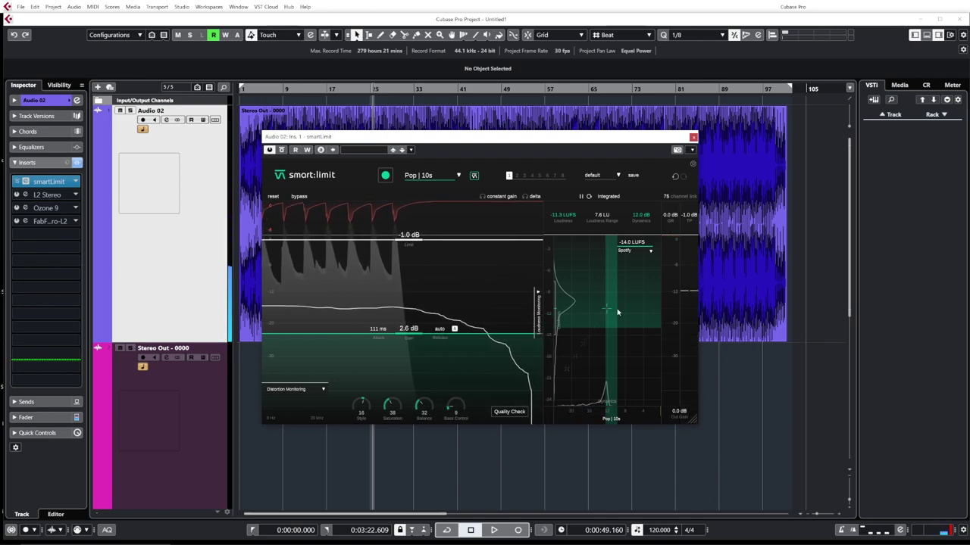
left_click(610, 198)
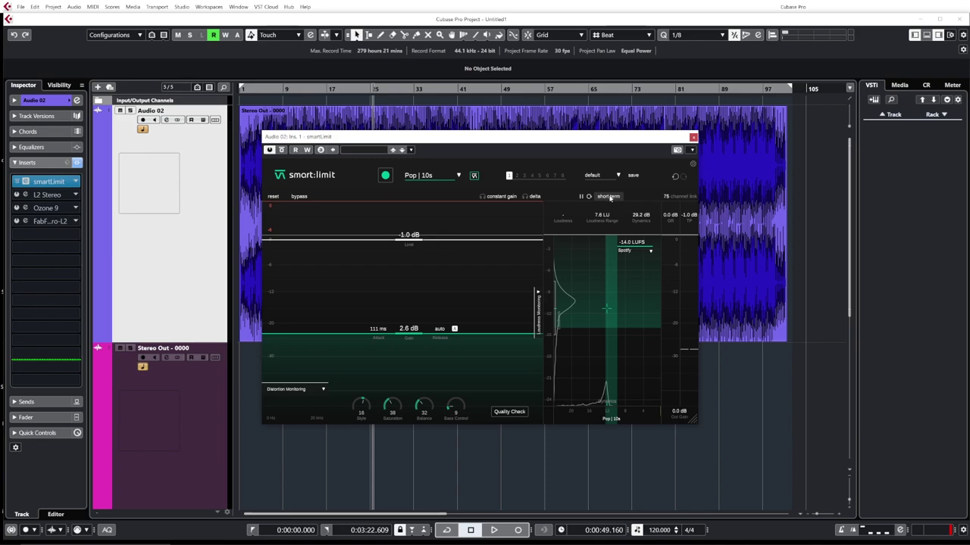
left_click(610, 199)
left_click(612, 199)
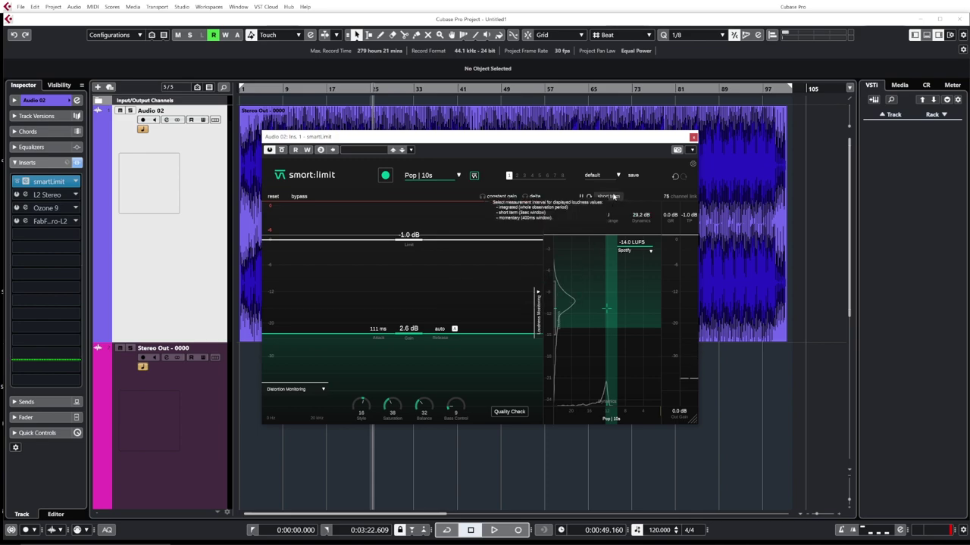
left_click(615, 197)
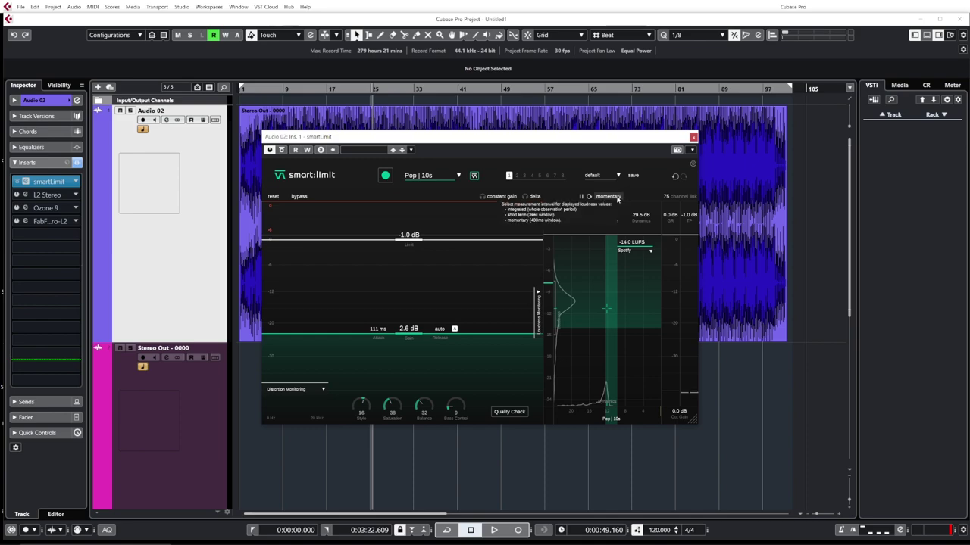
key("space")
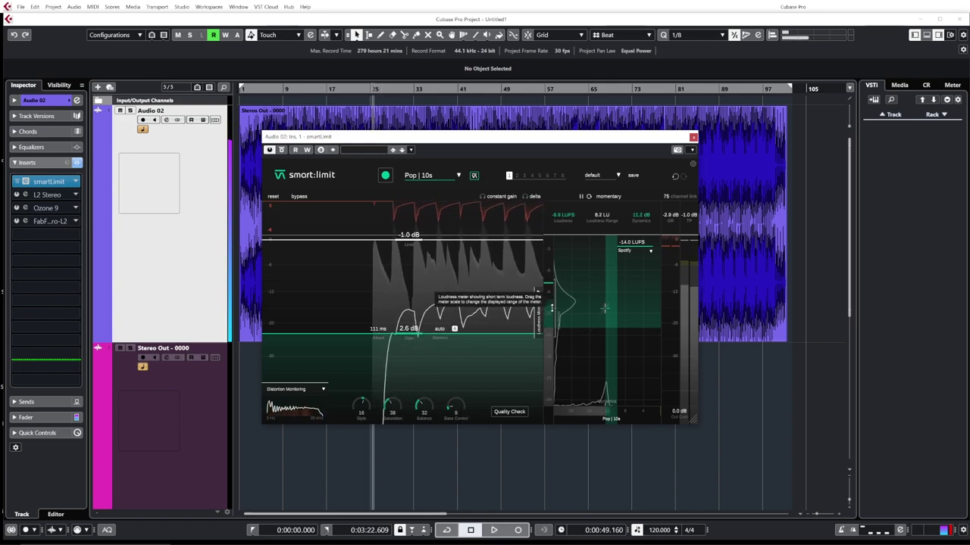
key("space")
left_click(610, 196)
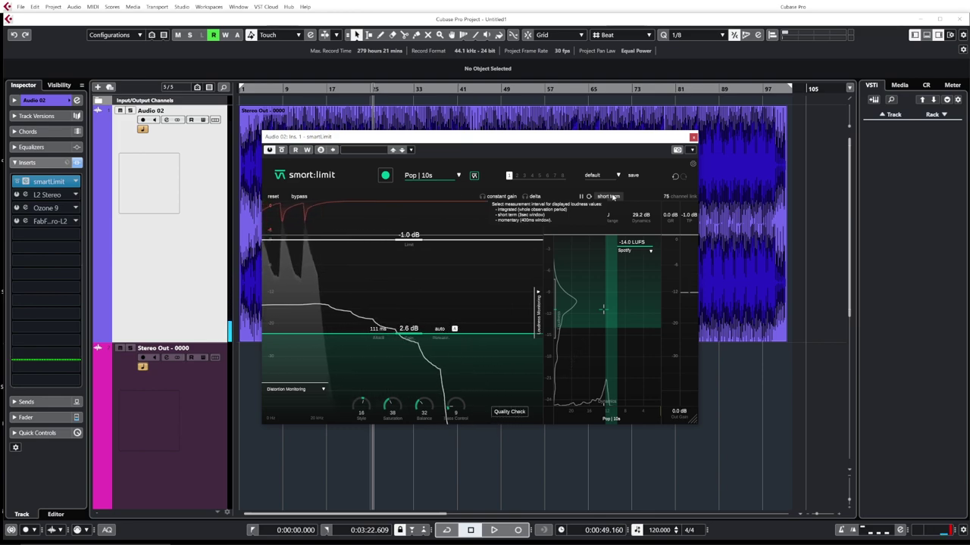
key("space")
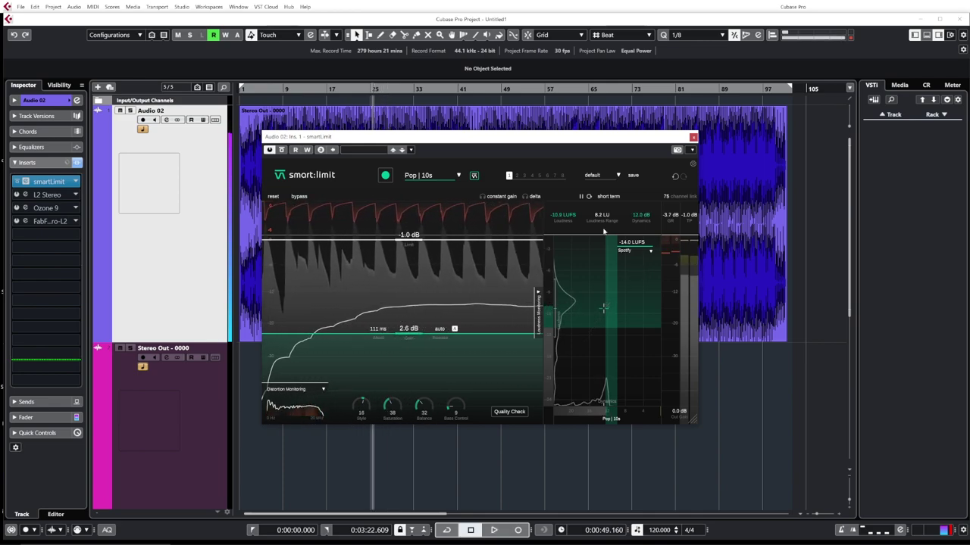
key("space")
left_click(617, 198)
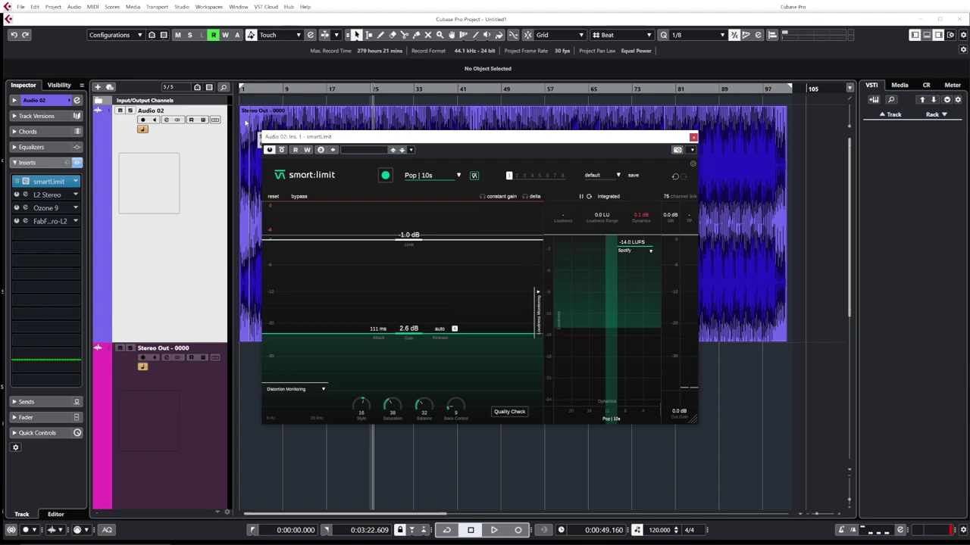
Return to the project start and switch to comparison state B, set to Universal.
left_click_drag(246, 89, 237, 92)
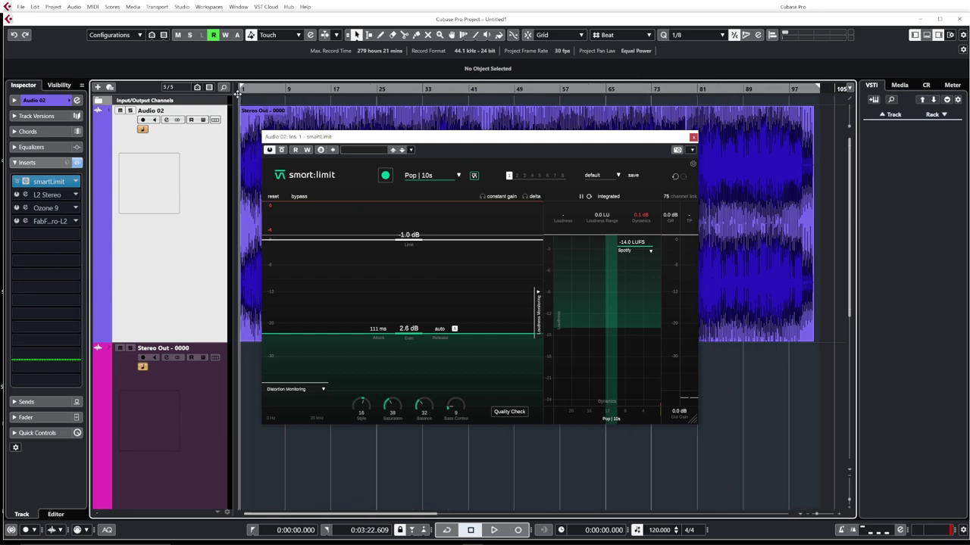
left_click(516, 175)
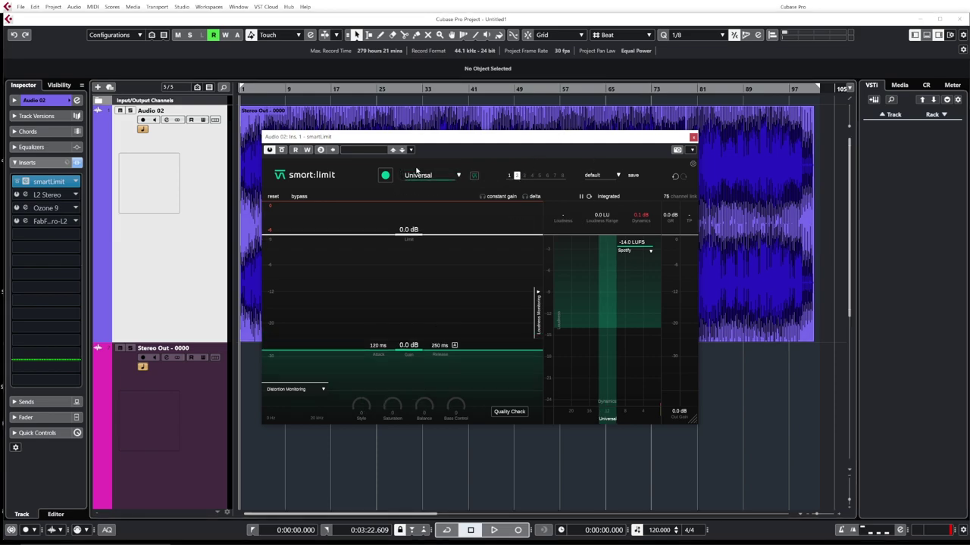
left_click_drag(470, 138, 541, 129)
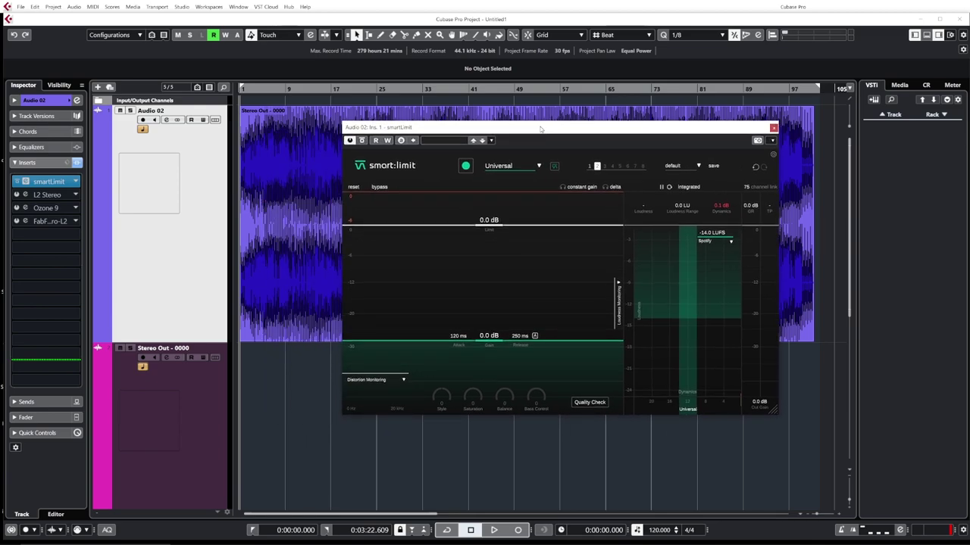
Keep Universal and learn from 0:00:36, giving -1.0 dB limit and 2.1 dB gain.
left_click(538, 167)
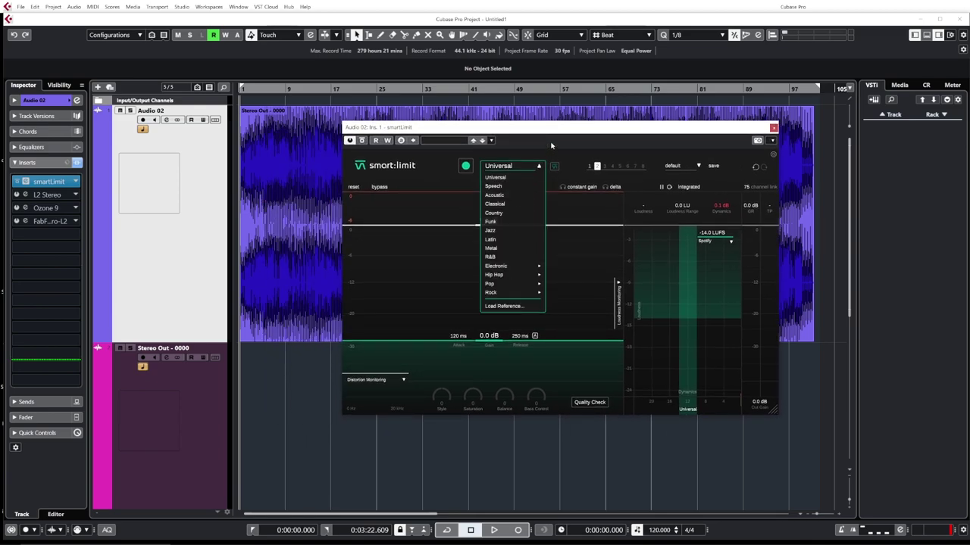
left_click(568, 162)
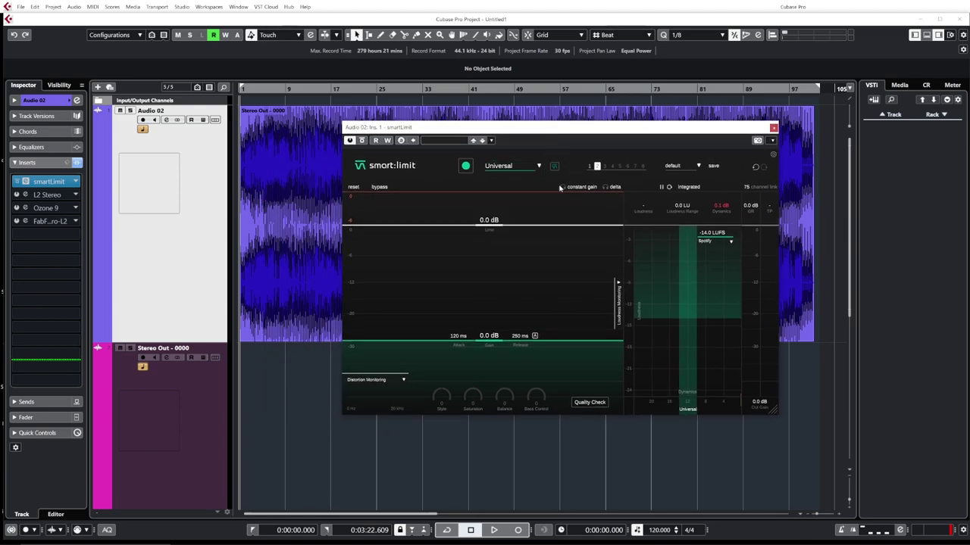
left_click(343, 89)
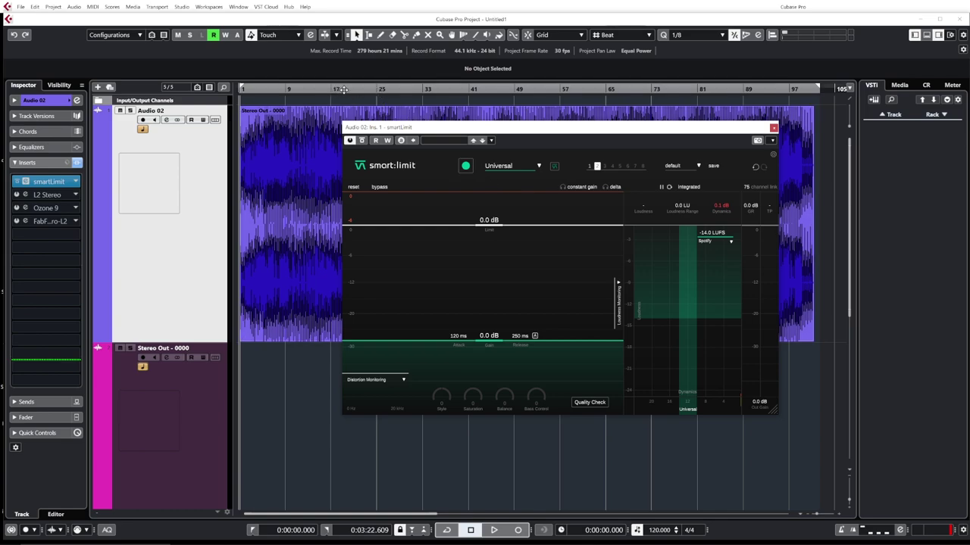
left_click(466, 165)
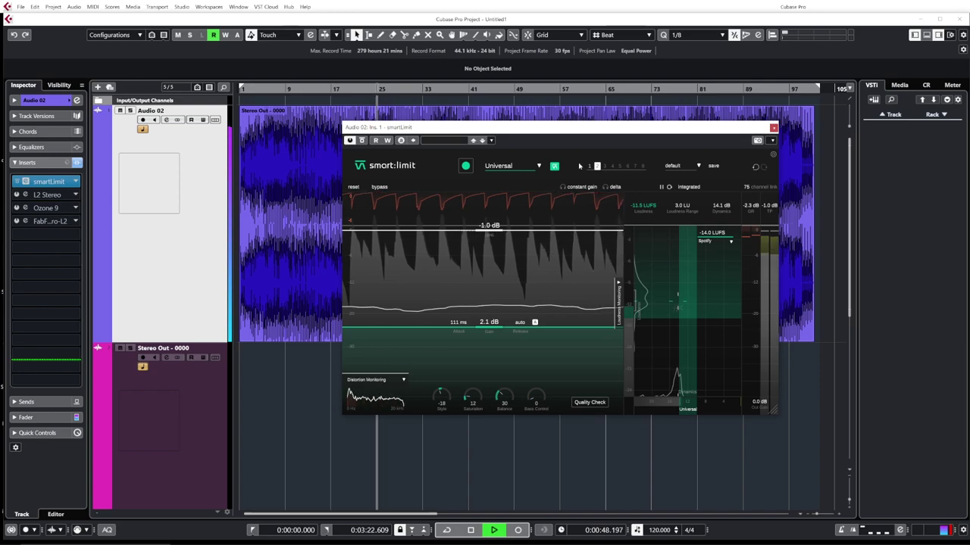
key("space")
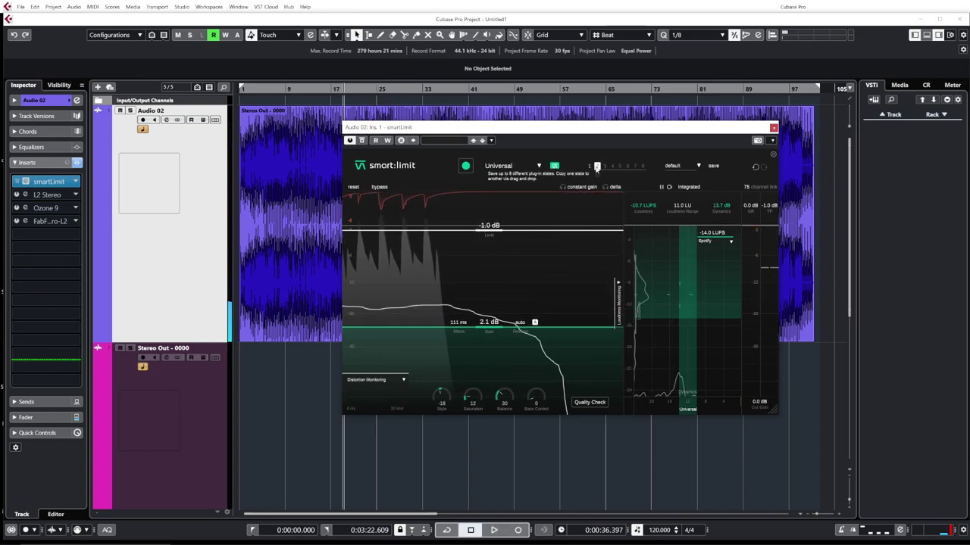
left_click(590, 165)
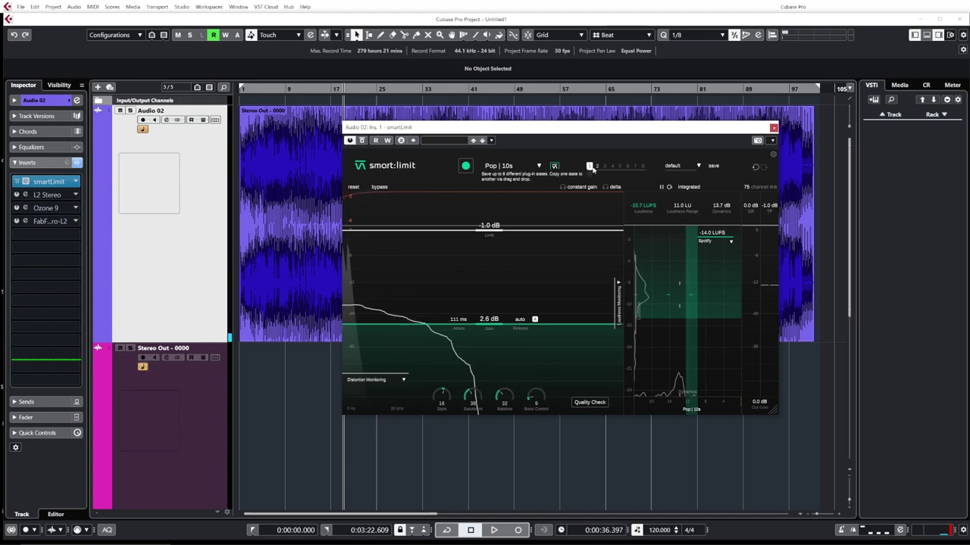
key("space")
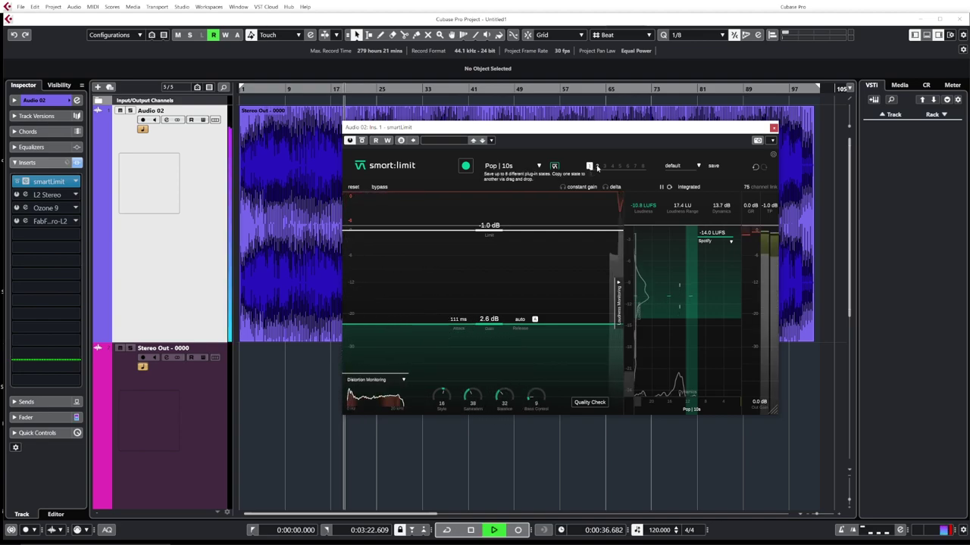
left_click(597, 167)
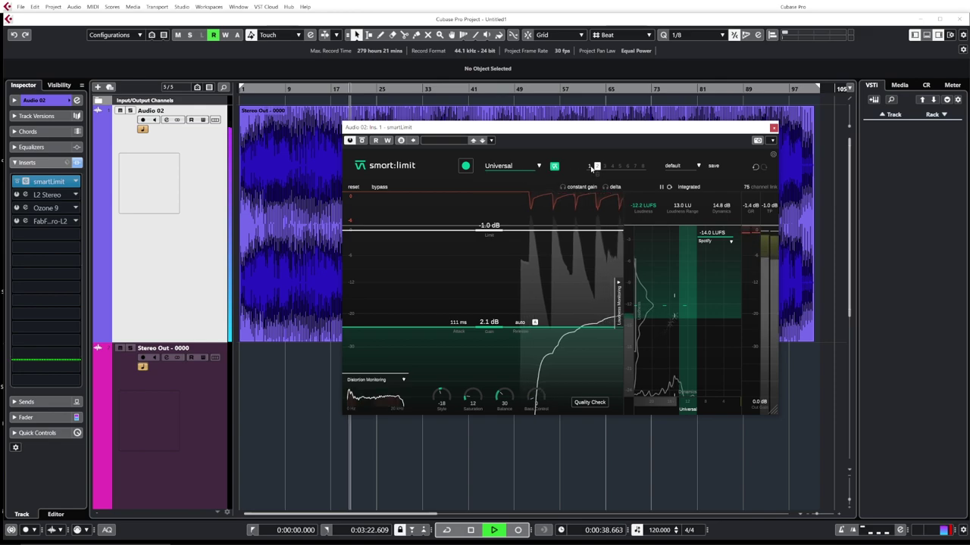
left_click(590, 167)
left_click(597, 167)
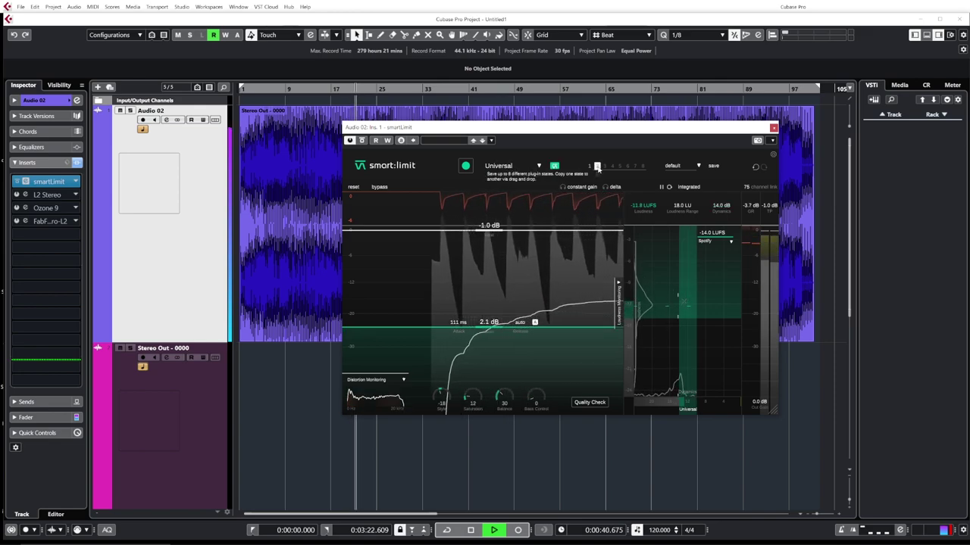
left_click(590, 167)
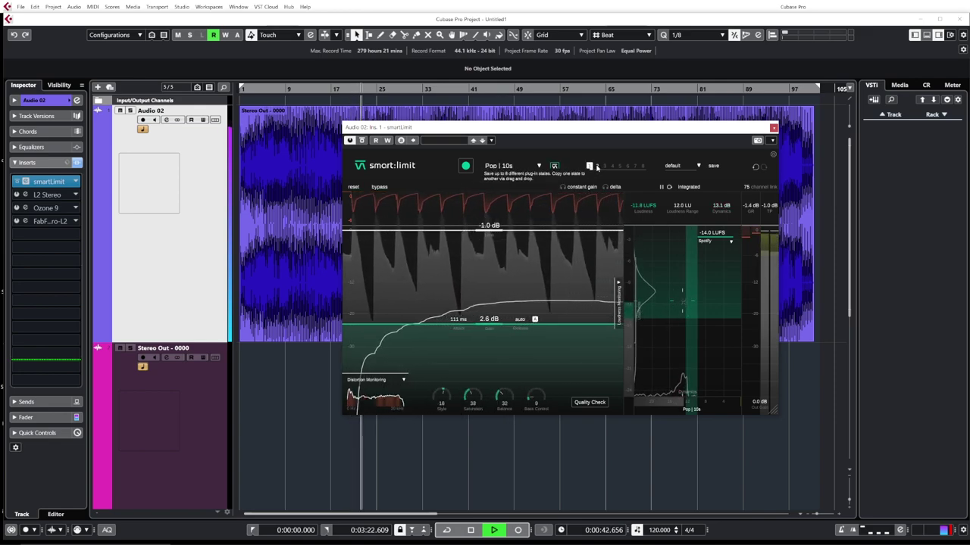
left_click(597, 168)
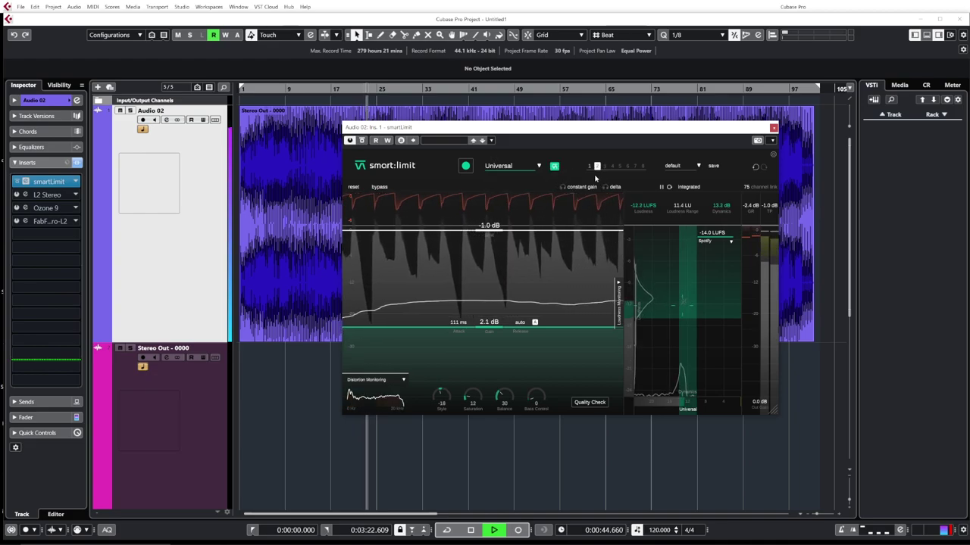
key("space")
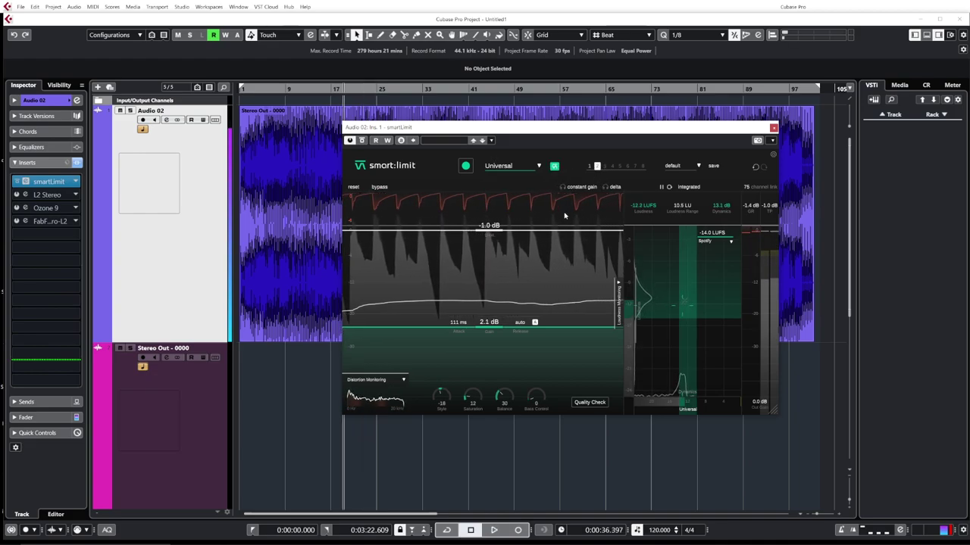
left_click(590, 168)
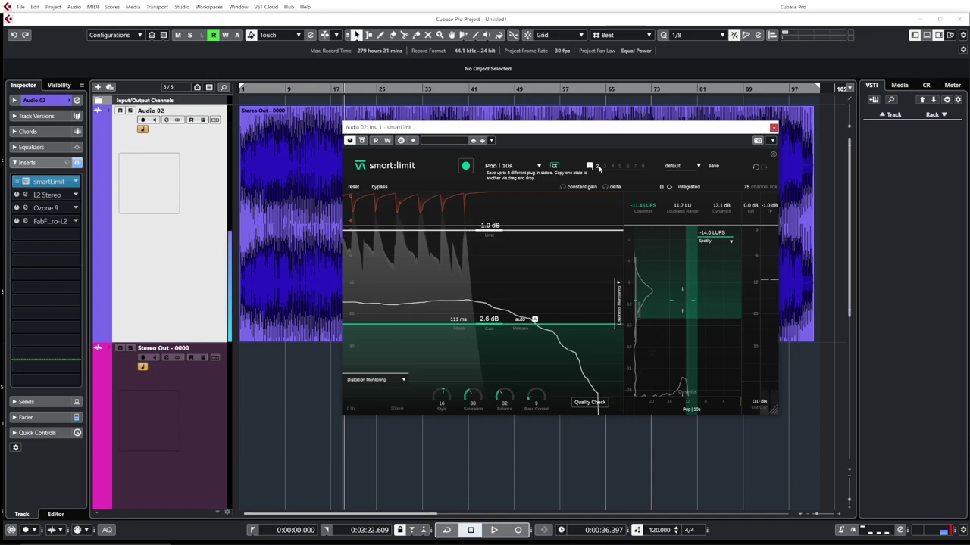
left_click(598, 167)
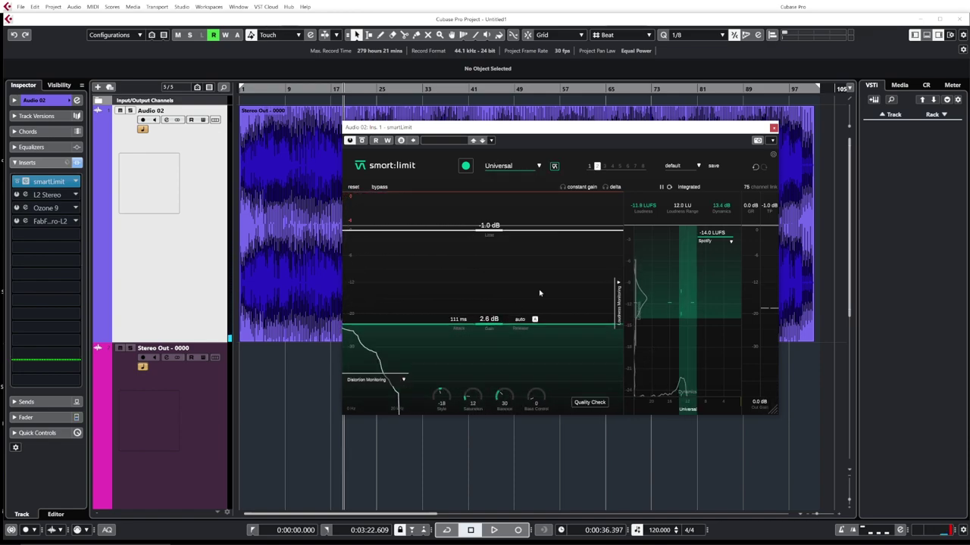
left_click(591, 166)
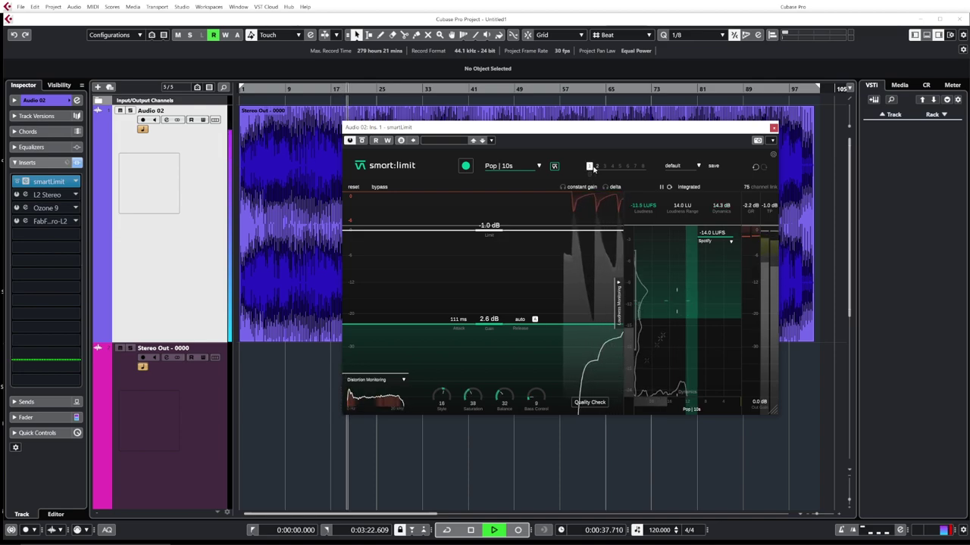
left_click(597, 167)
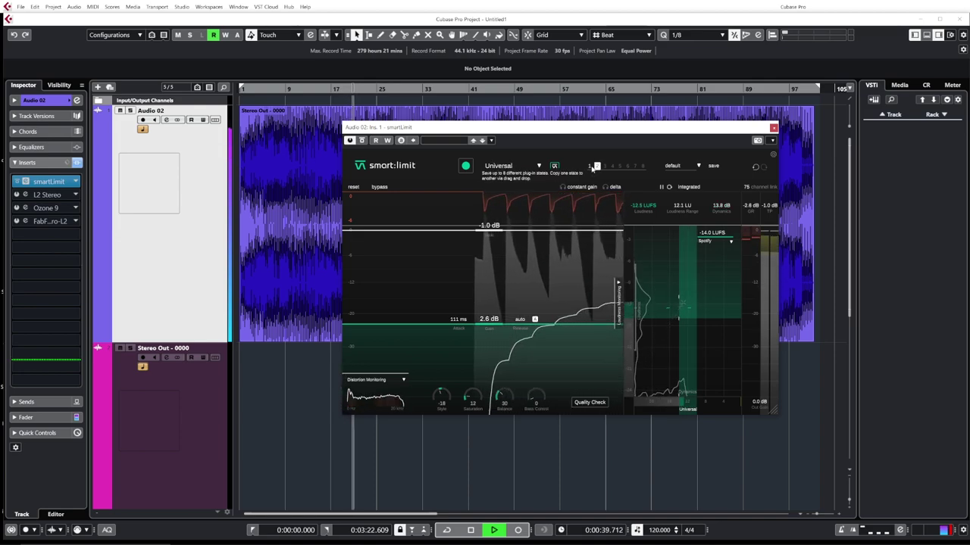
left_click(590, 167)
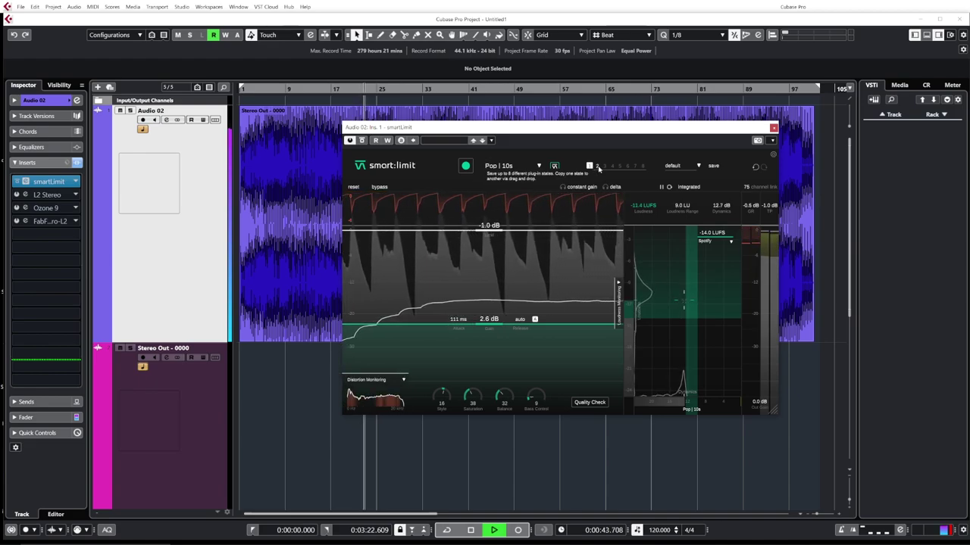
left_click(596, 166)
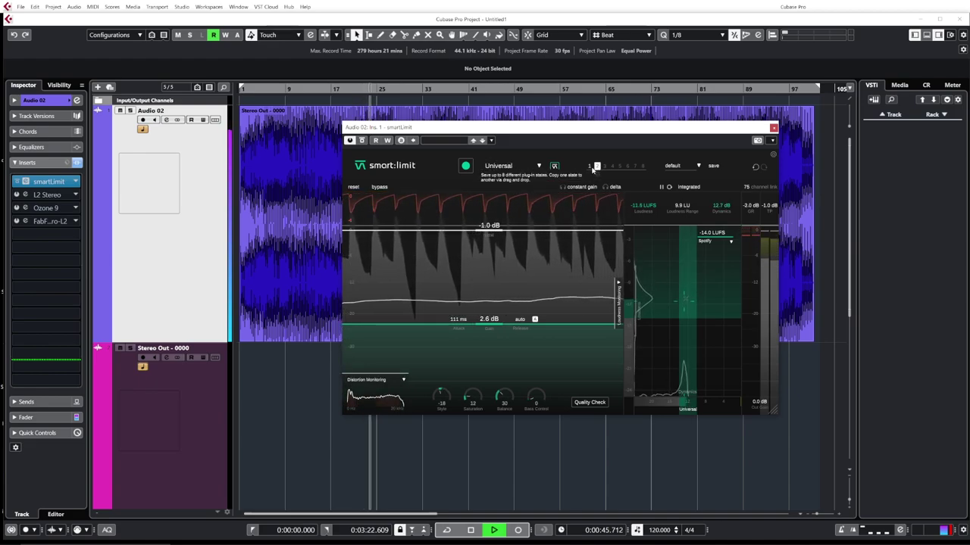
left_click(589, 166)
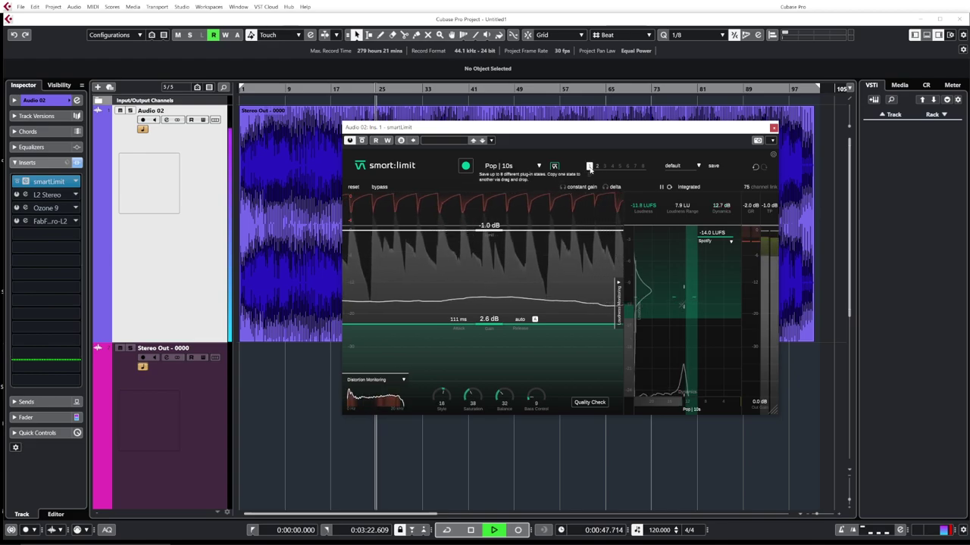
left_click(597, 167)
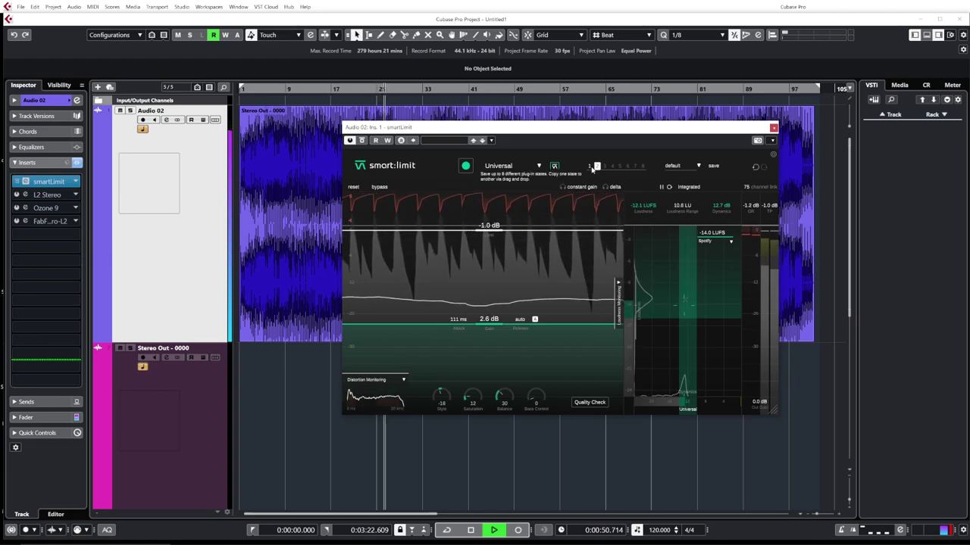
Stop playback, returning the song position to 0:36.
key("space")
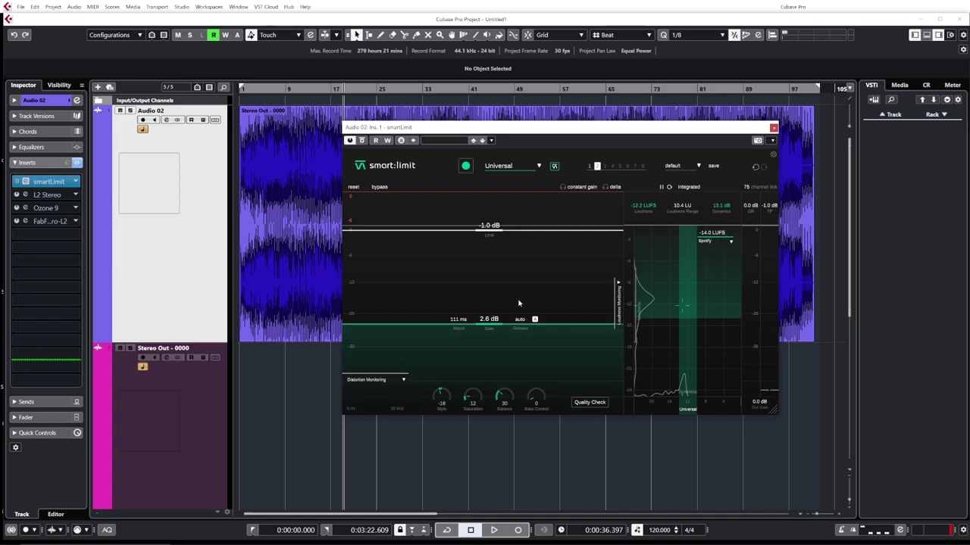
Reset smart:limit to its defaults and raise the limiter gain.
left_click(354, 188)
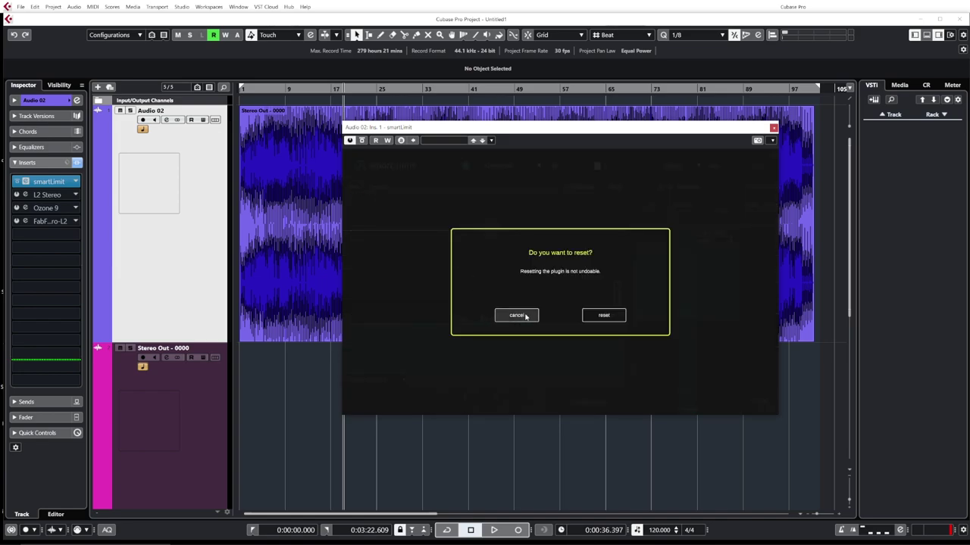
left_click(603, 315)
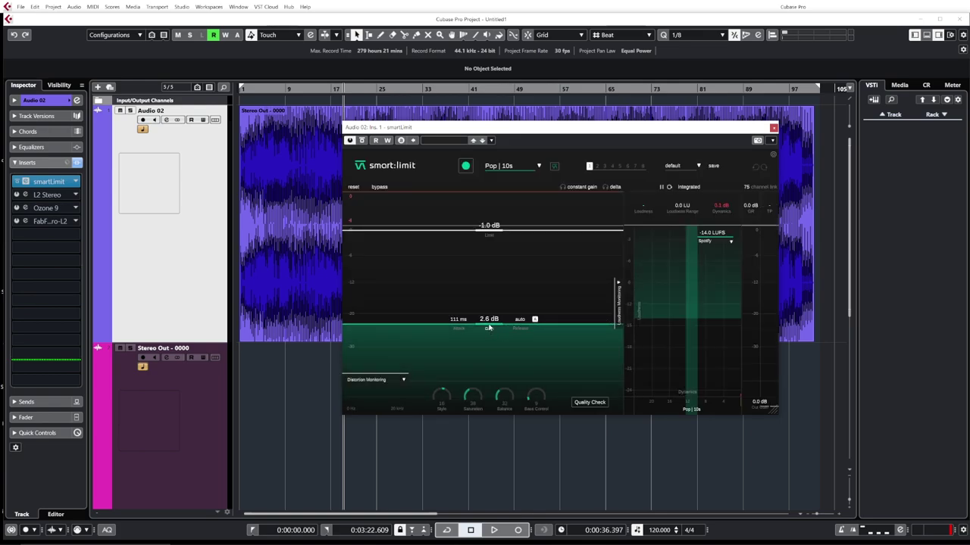
left_click_drag(489, 326, 502, 352)
Play the track with the Universal profile and limiter gain at about 7.5 dB.
key("space")
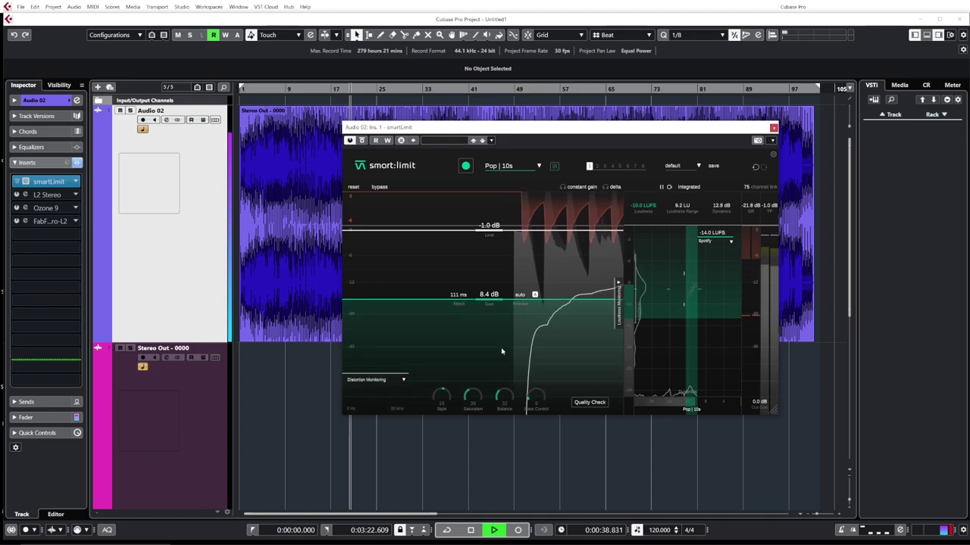
left_click(590, 173)
left_click_drag(493, 329, 498, 306)
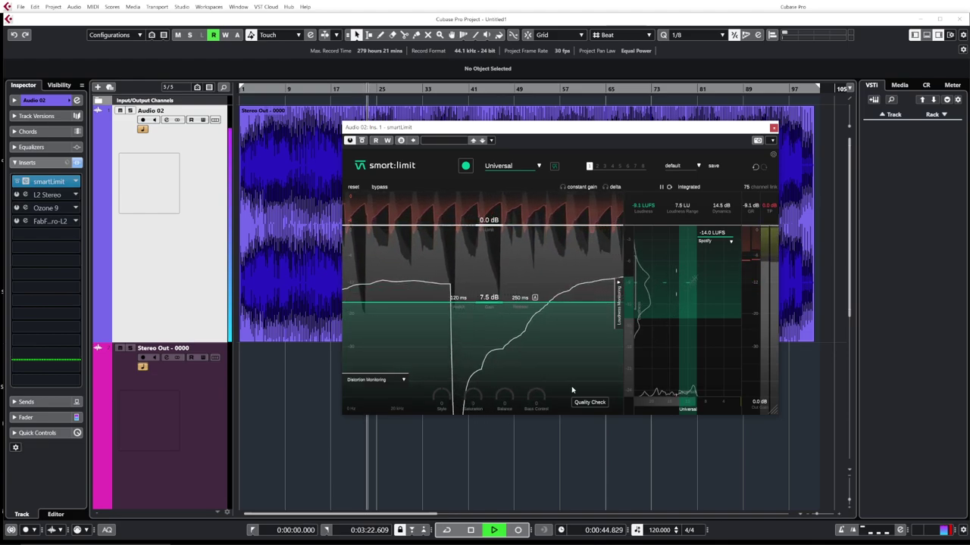
Stop playback and lower the limit ceiling from 0.0 dB to -1.3 dB.
key("space")
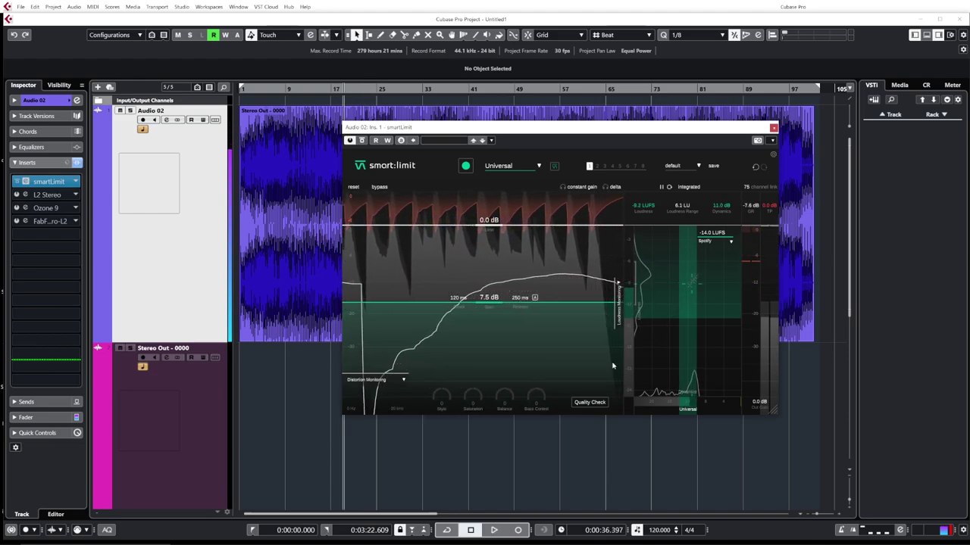
mouse_move(488, 225)
left_mouse_down()
mouse_move(489, 258)
mouse_move(489, 231)
left_mouse_up()
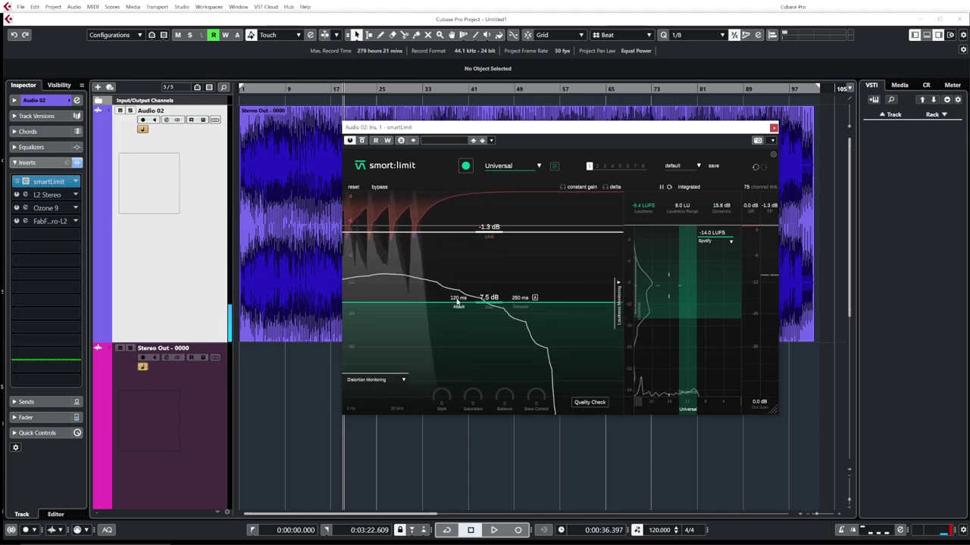